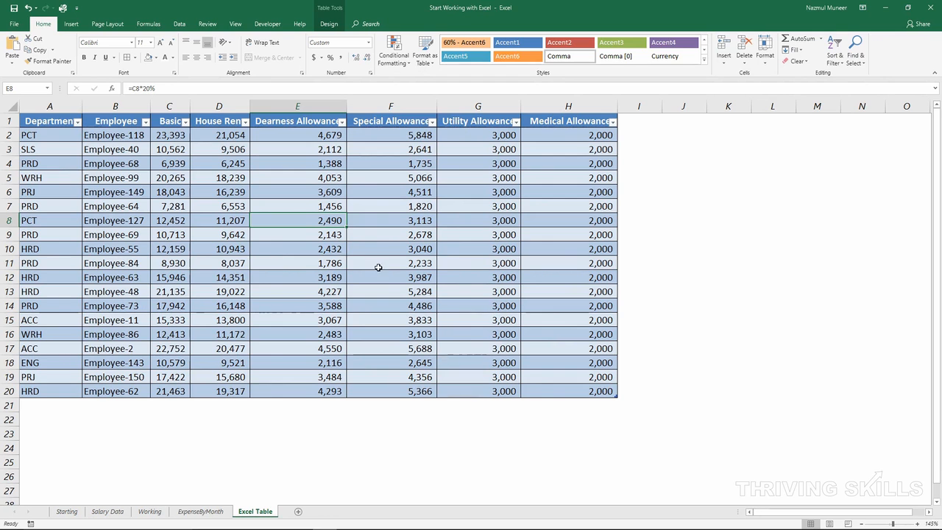
Insert a new table column directly before the Dearness Allowance column.
left_click(236, 108)
left_click_drag(236, 108, 283, 105)
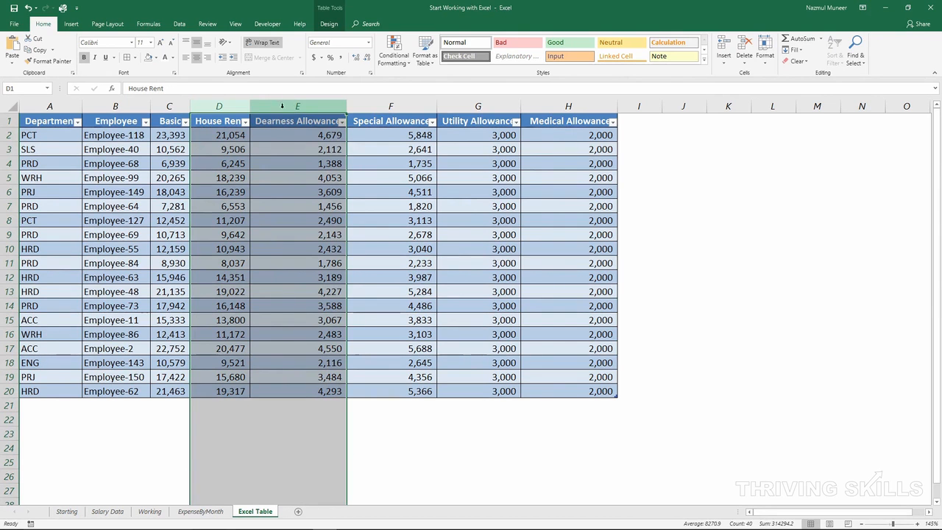
right_click(275, 108)
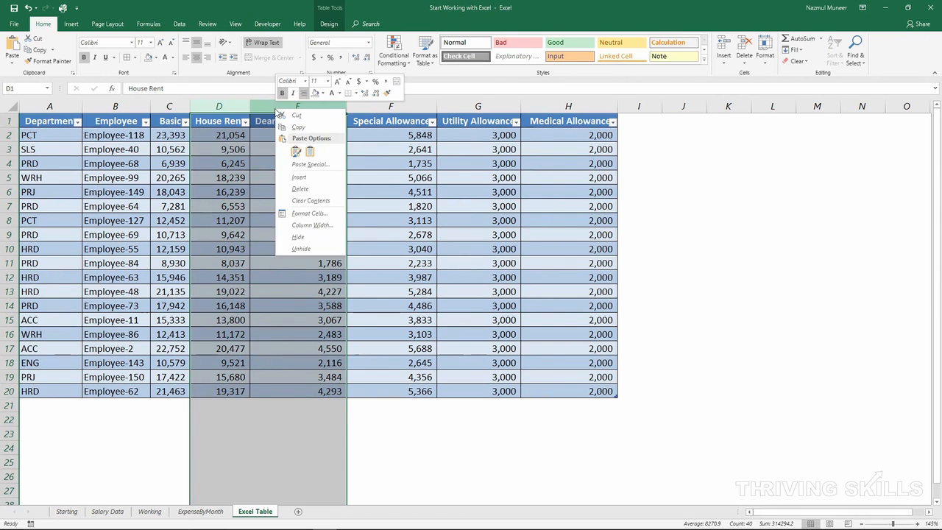
left_click(260, 107)
left_click(260, 107)
right_click(261, 107)
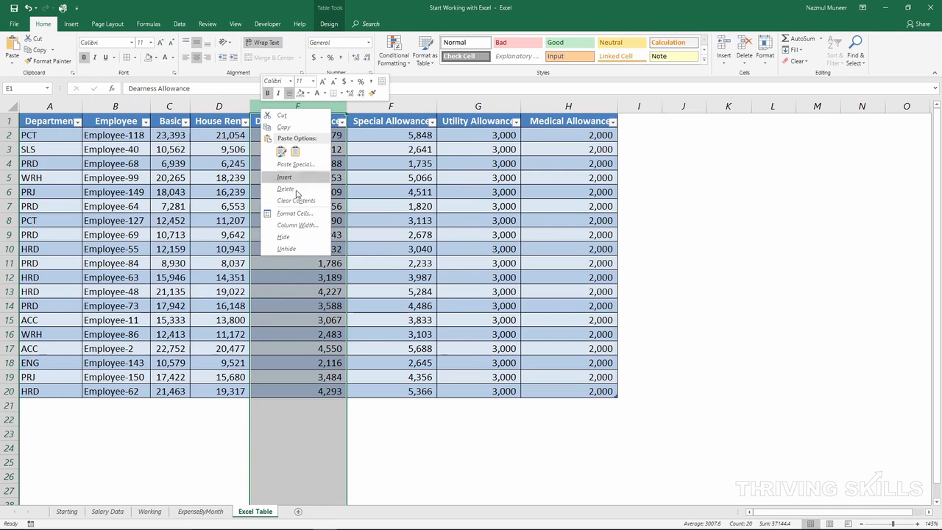
left_click(297, 178)
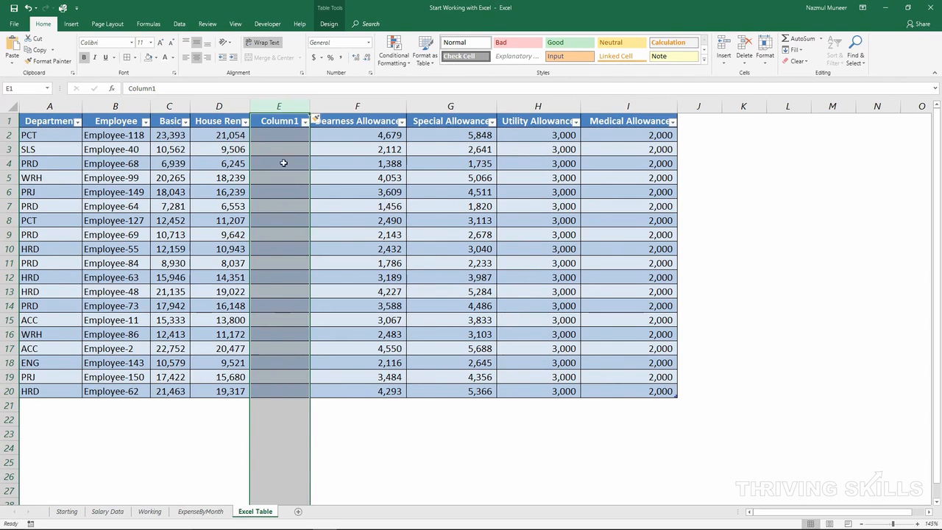
left_click(278, 120)
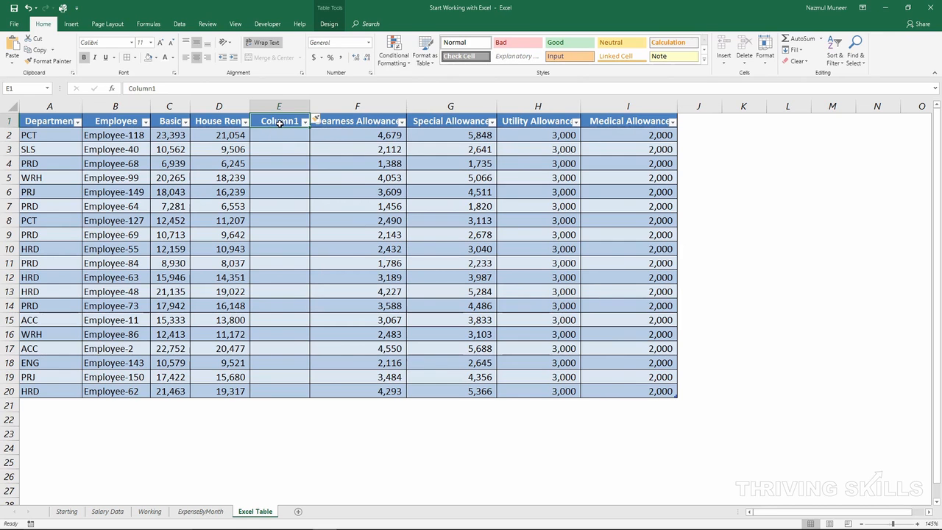
double_click(280, 122)
left_click_drag(261, 123, 306, 124)
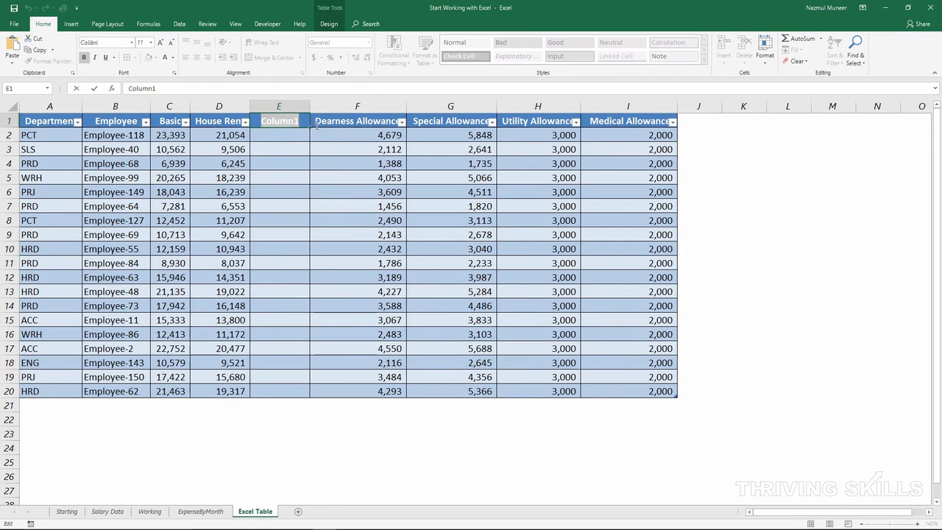
left_click(281, 180)
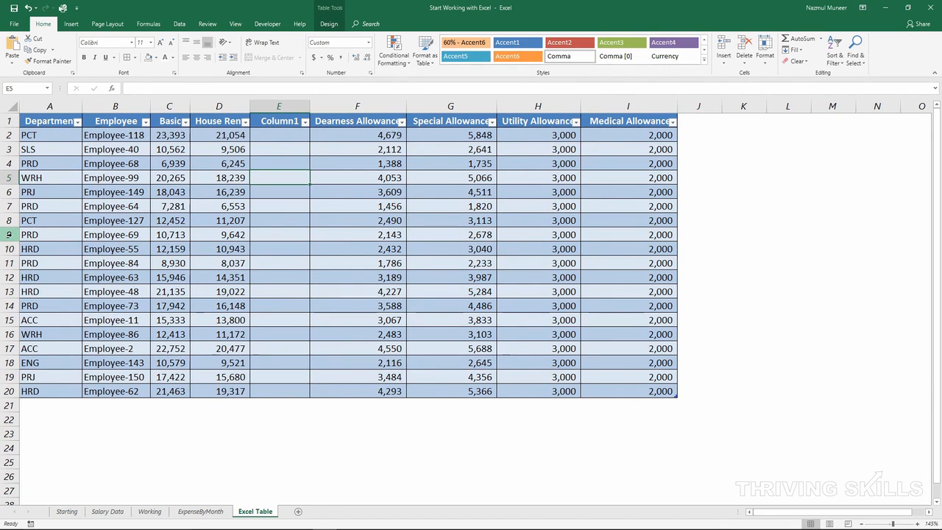
Insert a blank table row above row 9, the Employee-69 record.
left_click(9, 234)
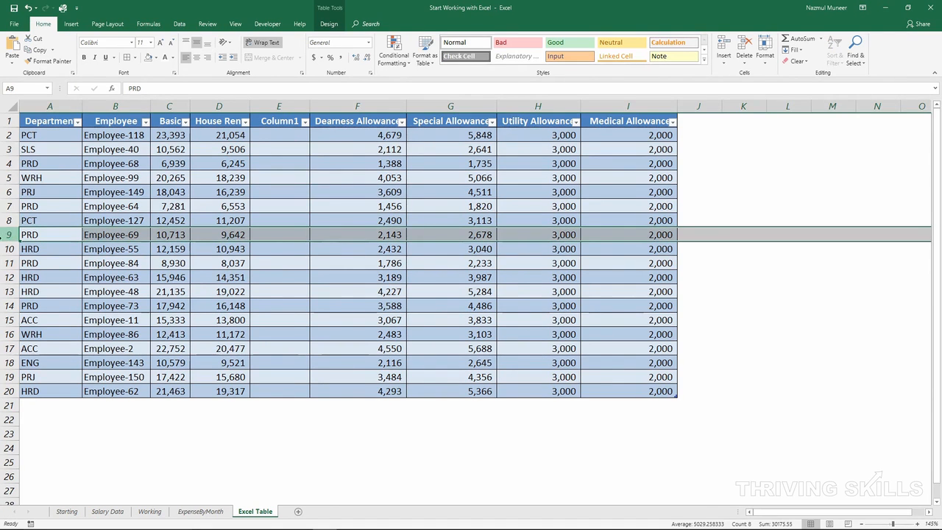
right_click(10, 234)
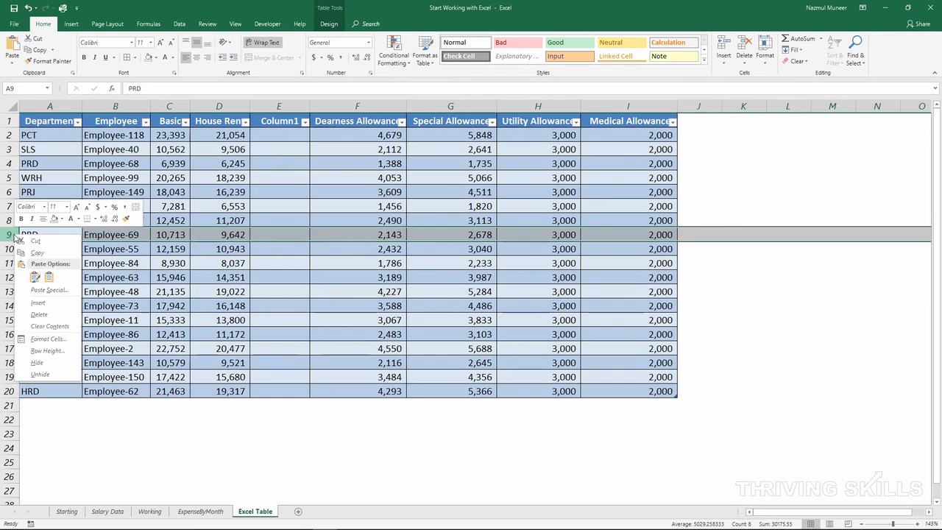
left_click(38, 302)
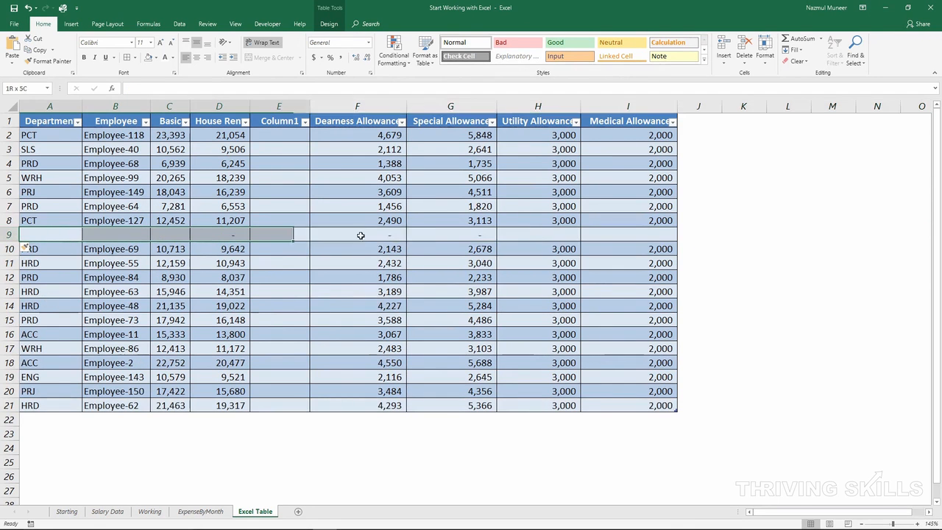
left_click(395, 276)
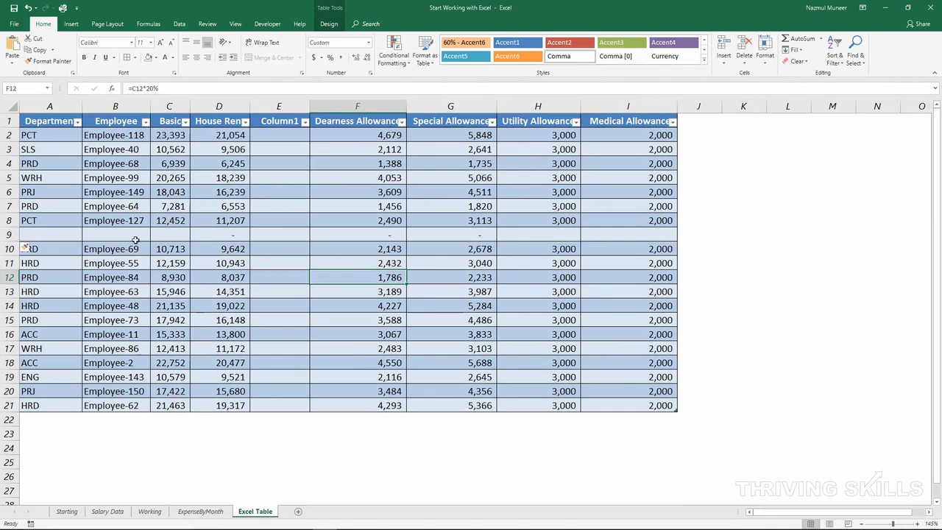
Delete the blank row 9 from the table.
left_click(10, 234)
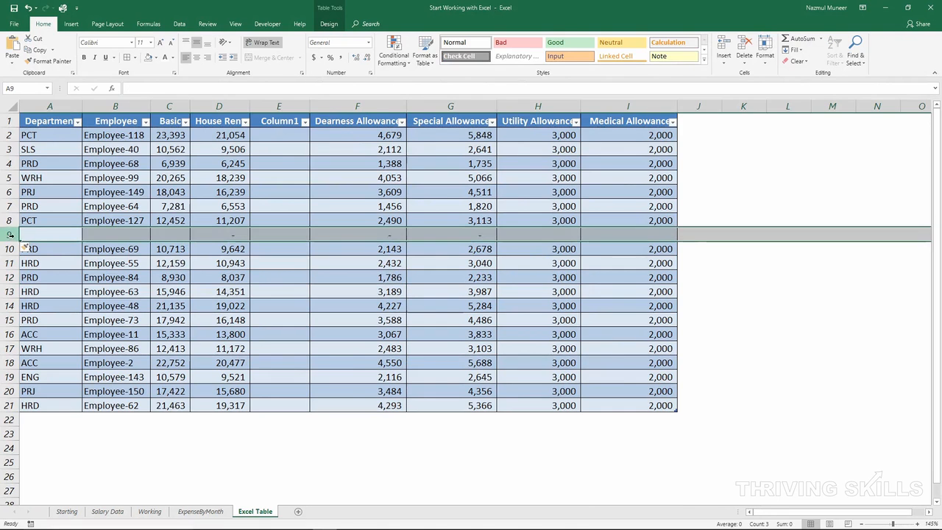
left_click(297, 102)
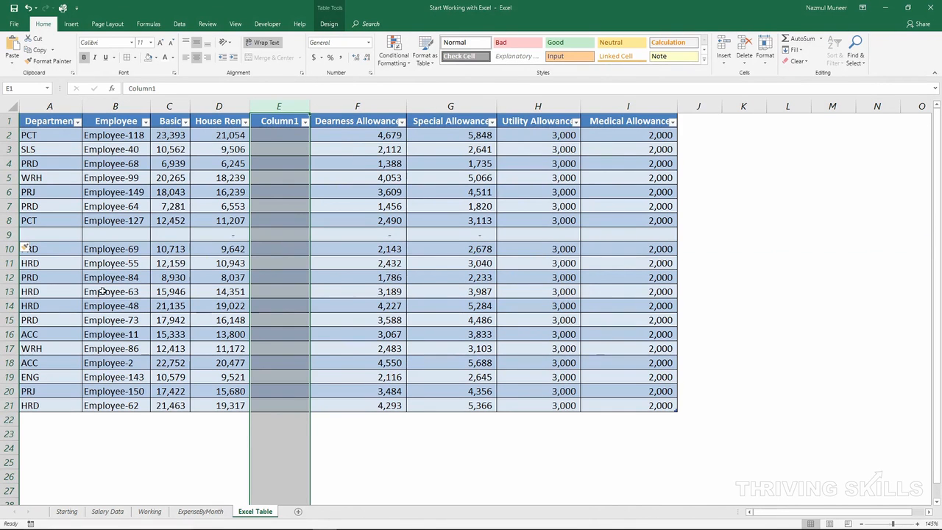
left_click(290, 234)
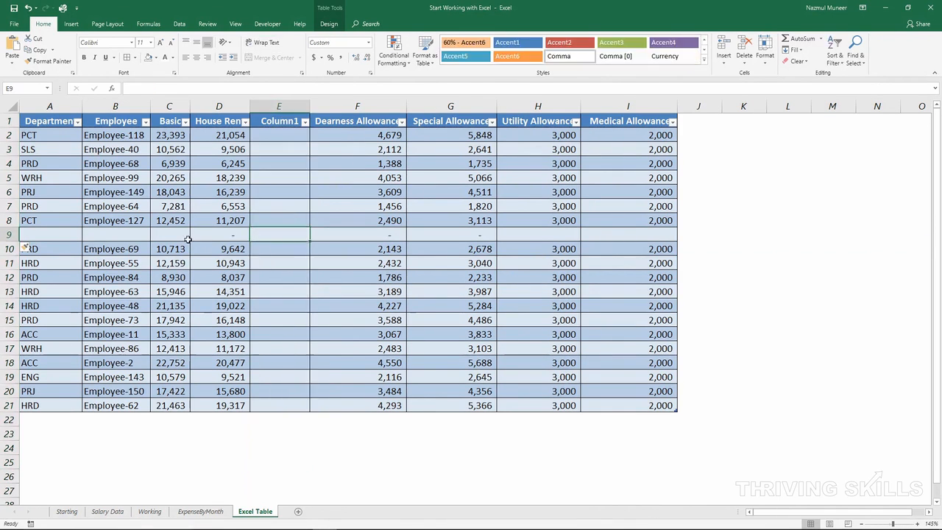
left_click(11, 234)
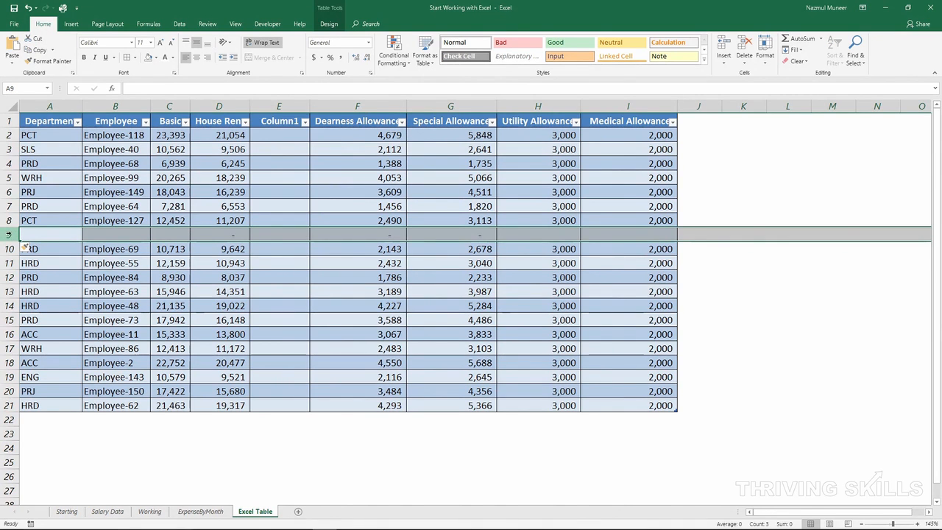
right_click(22, 246)
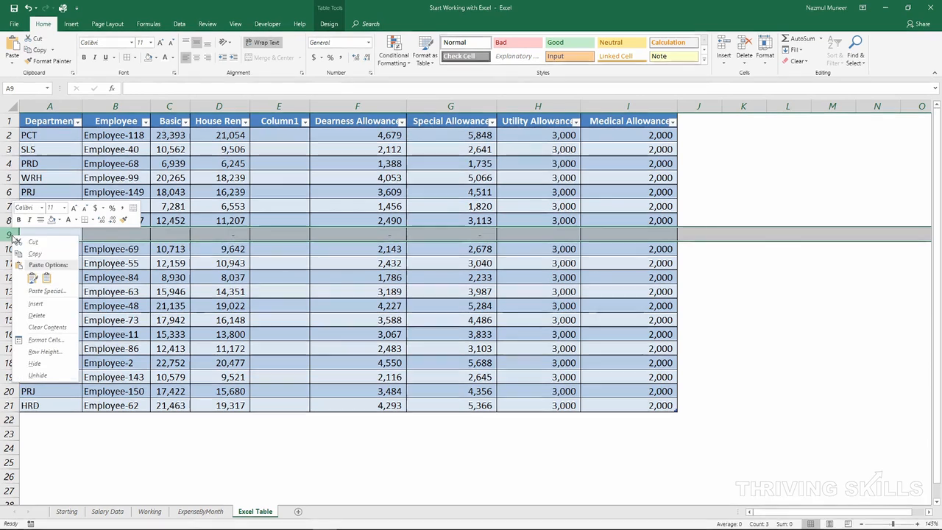
left_click(43, 316)
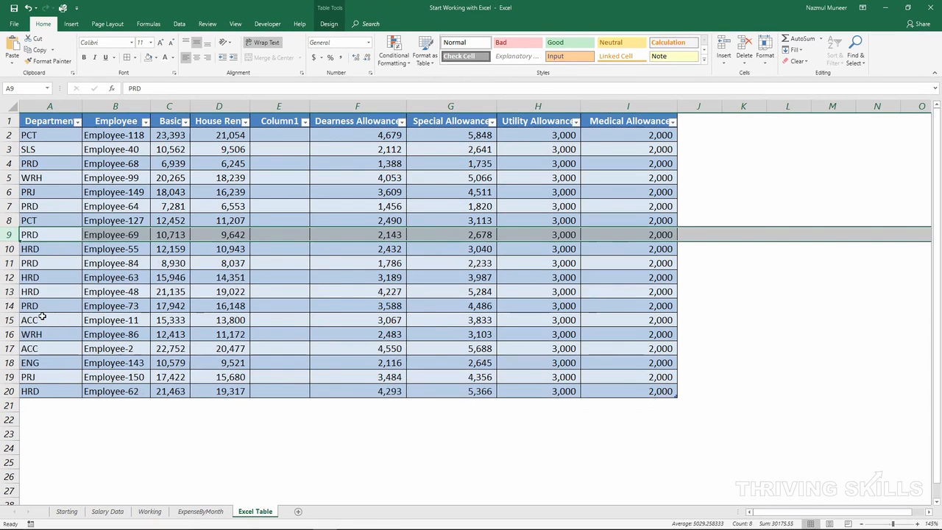
Delete the empty Column1 between House Rent and Dearness Allowance.
right_click(280, 106)
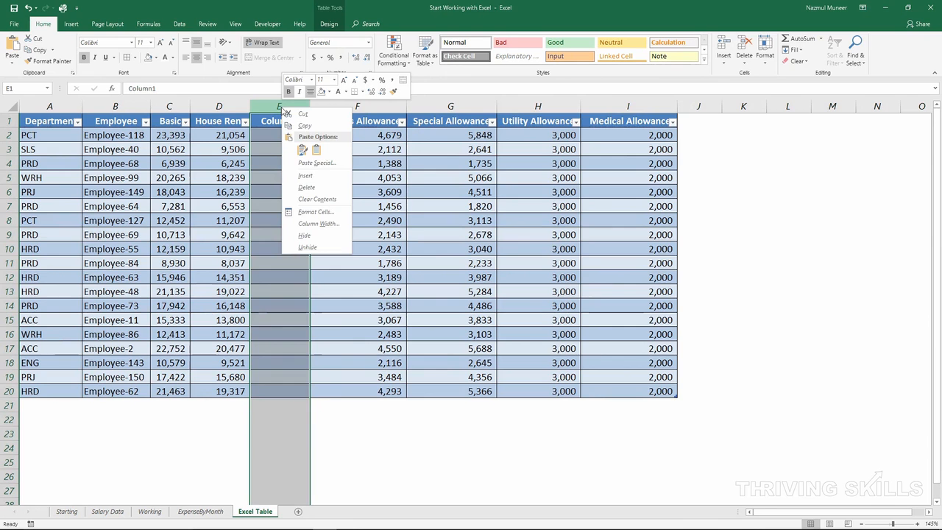
left_click(306, 187)
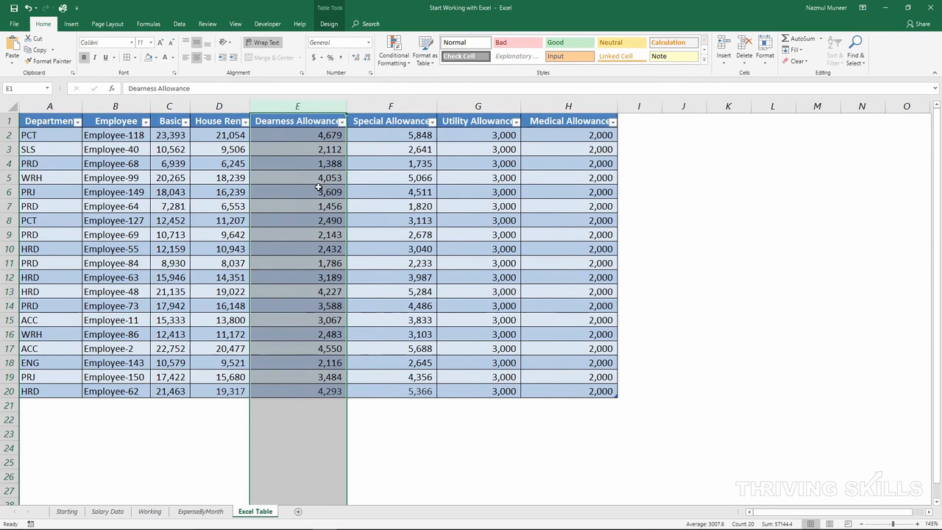
left_click(308, 237)
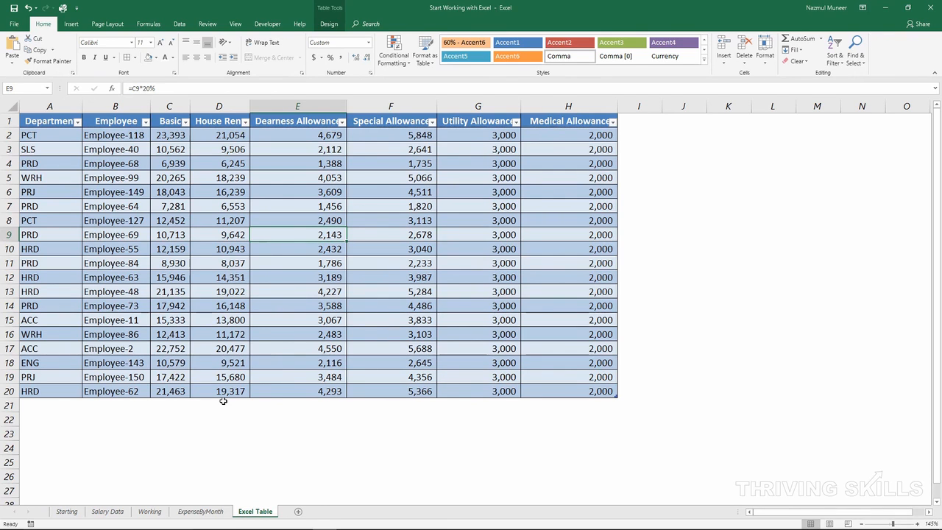
Extend the table by one row by entering 8000 under Utility Allowance in G21, directly below the last record.
left_click(218, 346)
key("ctrl+c")
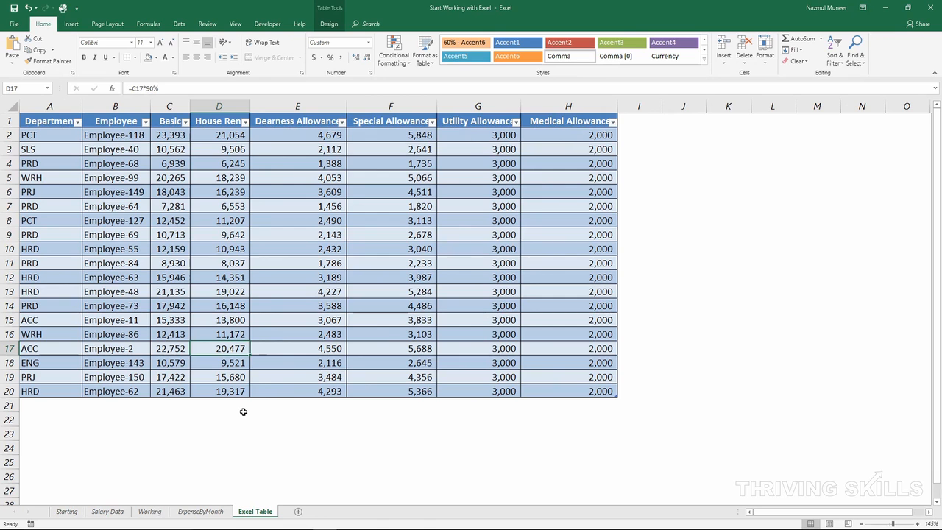
left_click(243, 412)
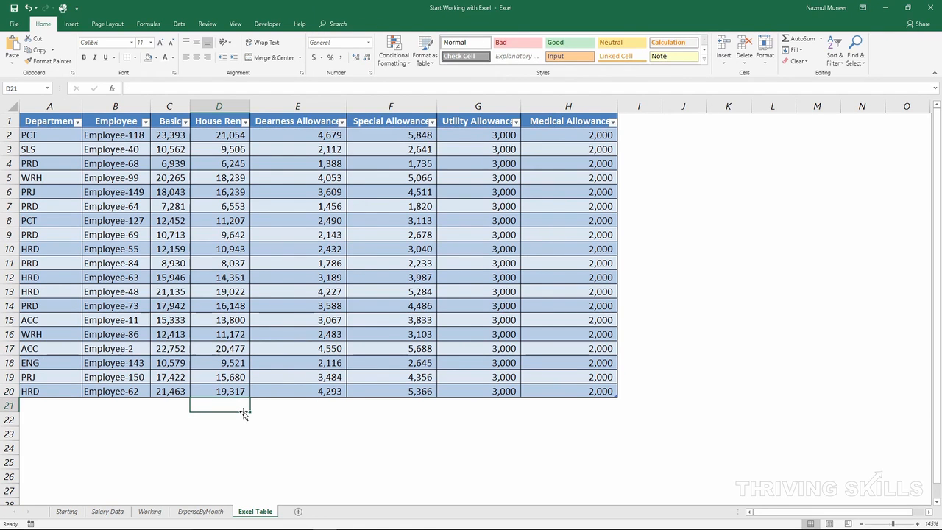
key("Up")
key("shift+space")
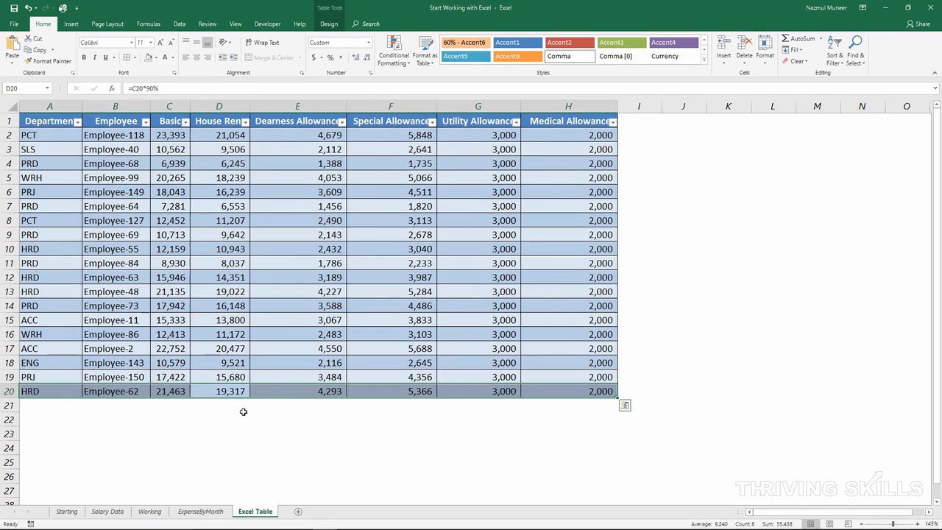
key("Down")
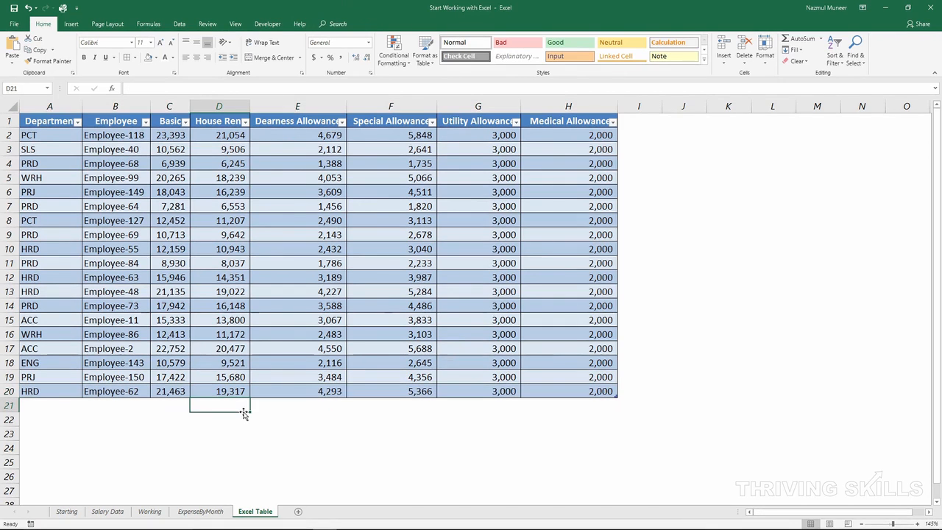
key("Right")
key("Right")
key("Right")
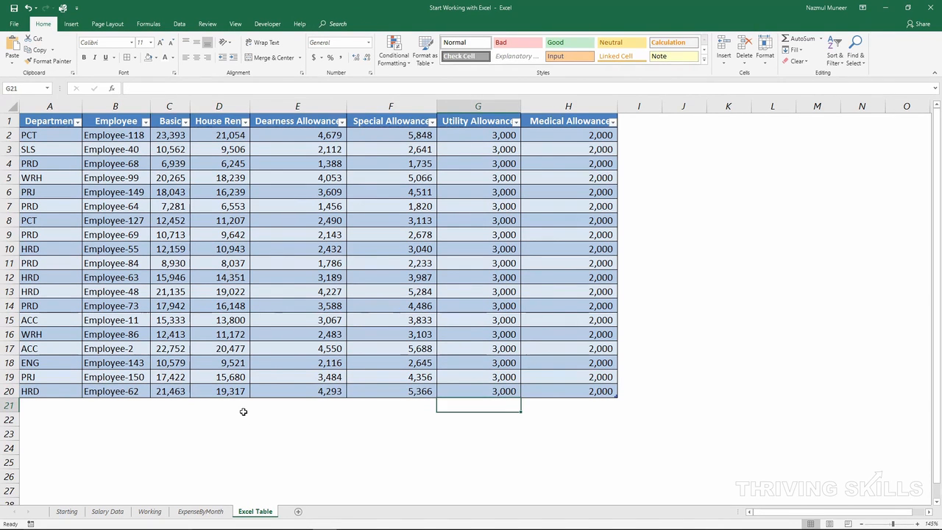
type("8")
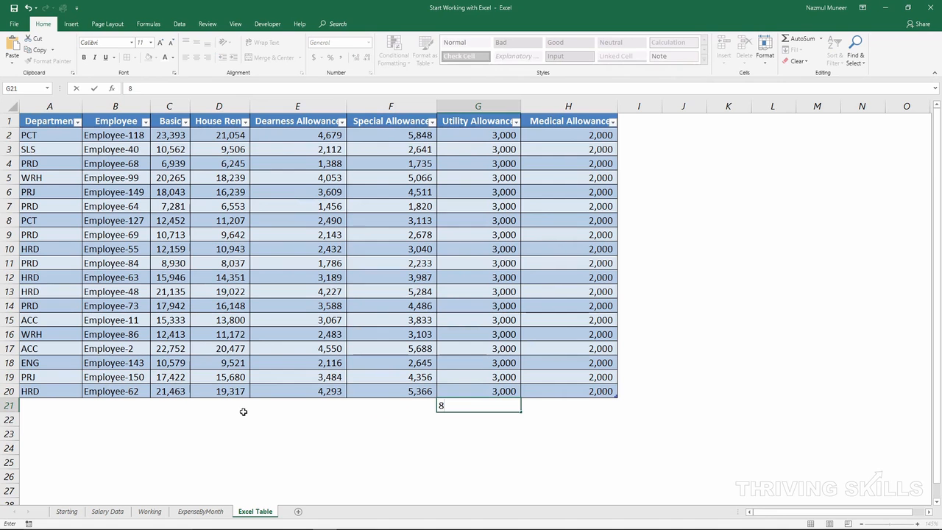
key("Return")
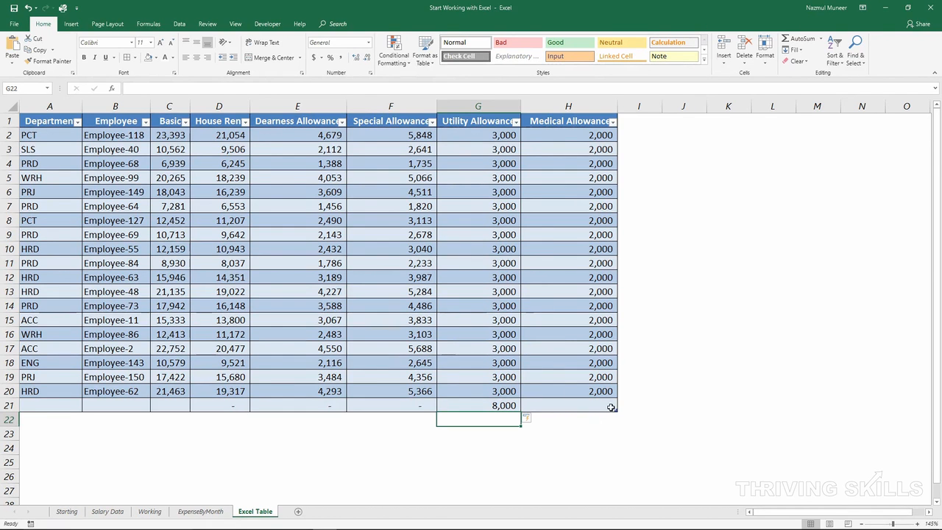
Delete the added row 21 at the end of the table.
left_click(9, 405)
right_click(8, 406)
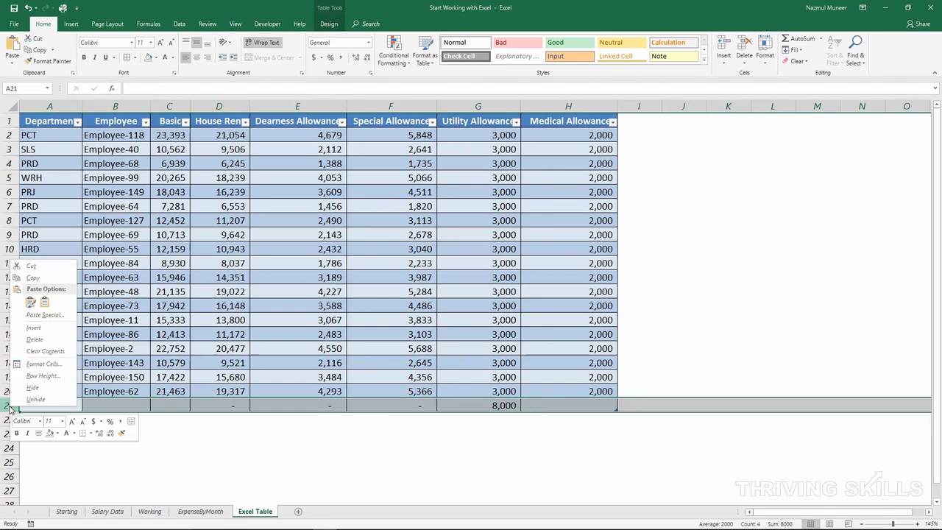
left_click(49, 340)
left_click(282, 319)
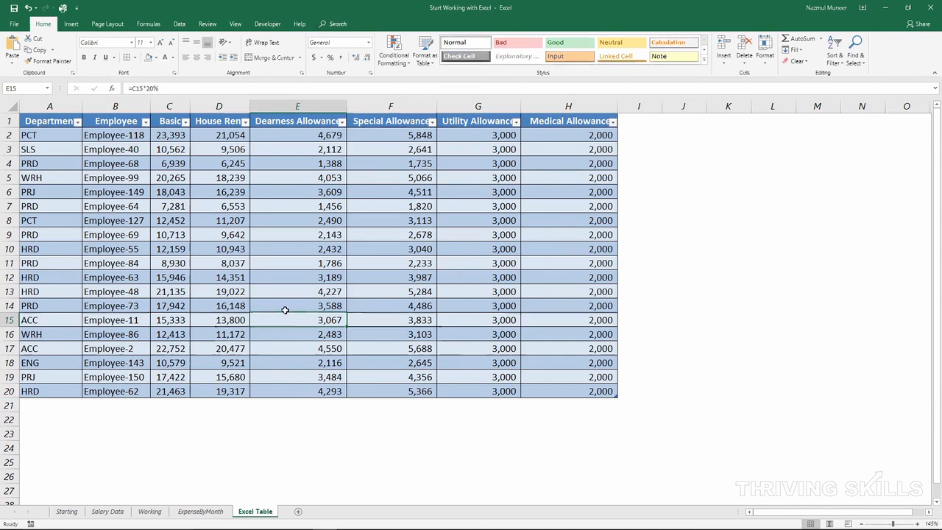
Turn on the Total Row for the salary table.
left_click(305, 224)
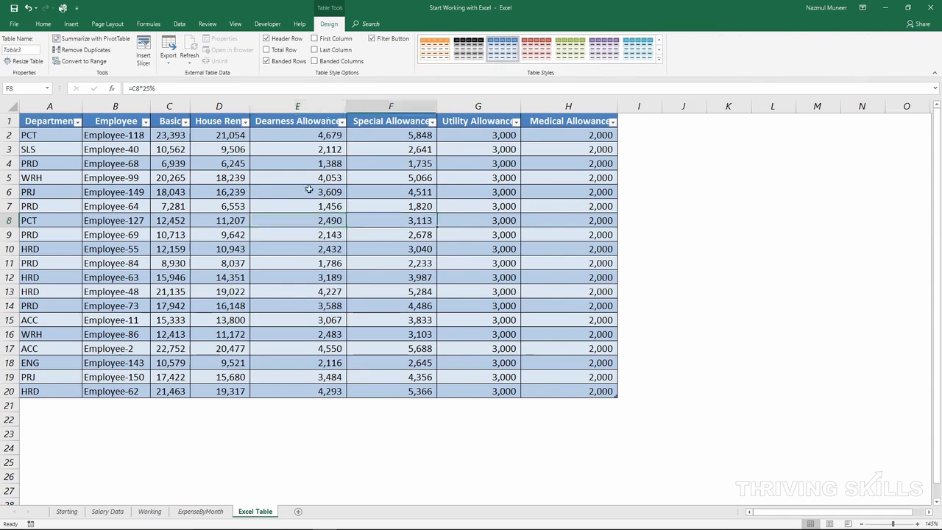
left_click(309, 190)
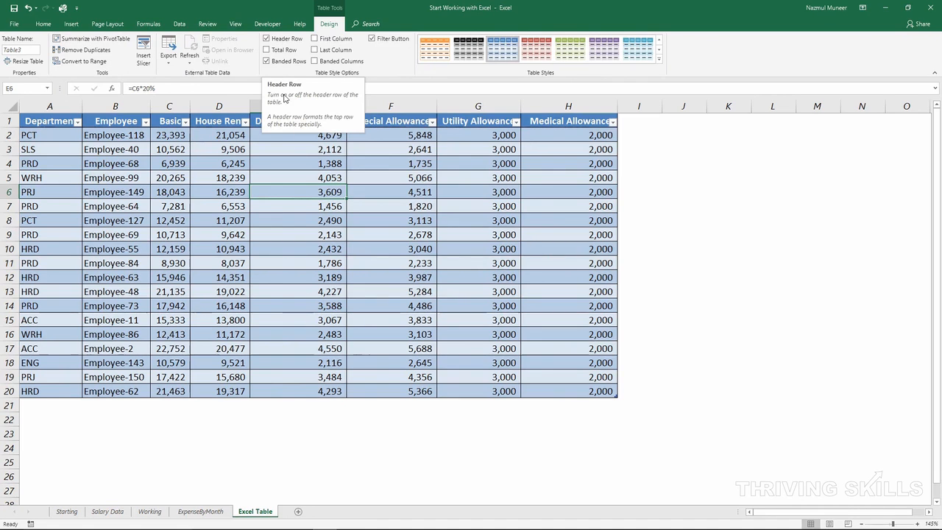
left_click(266, 50)
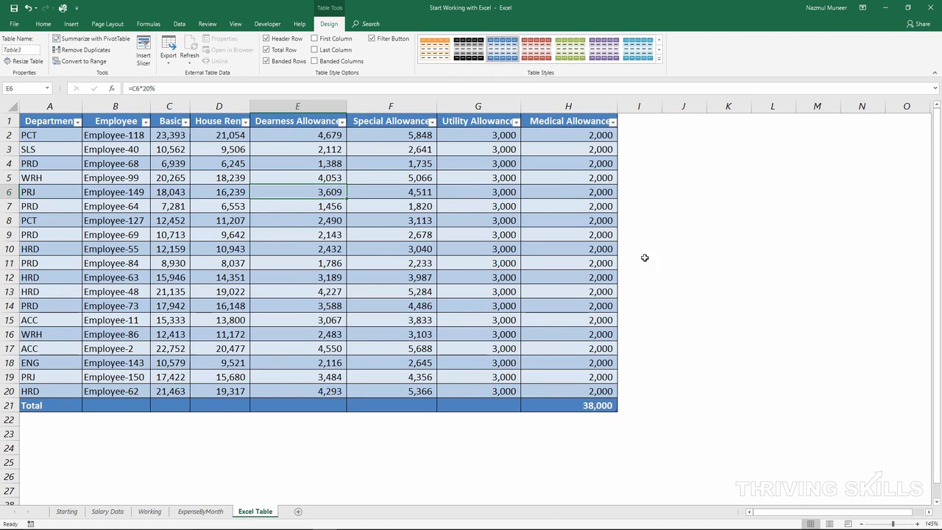
Enter a SUM formula in I2, just outside the table, adding Basic through Medical Allowance for the first record.
left_click(631, 134)
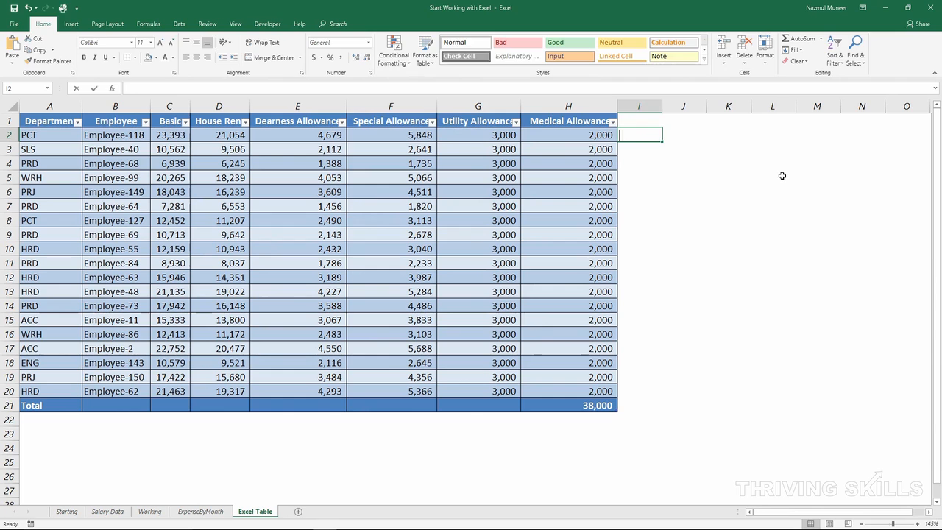
type("=sum")
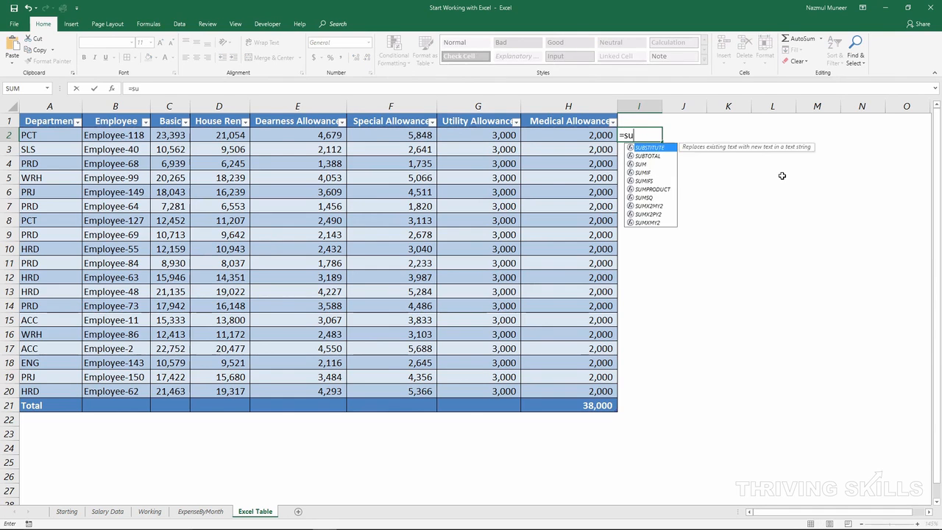
key("Tab")
key("Left")
key("ctrl+shift+Left")
key("shift+Right")
key("shift+Right")
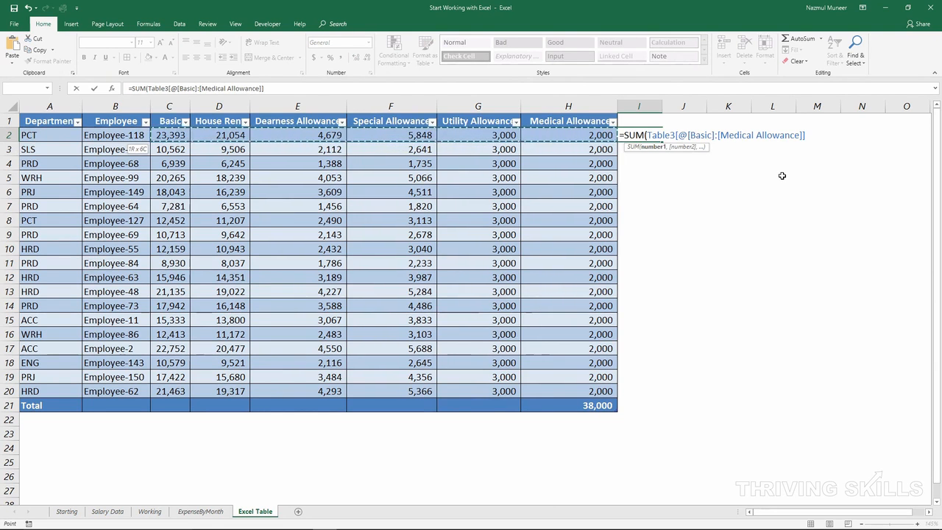
type(")")
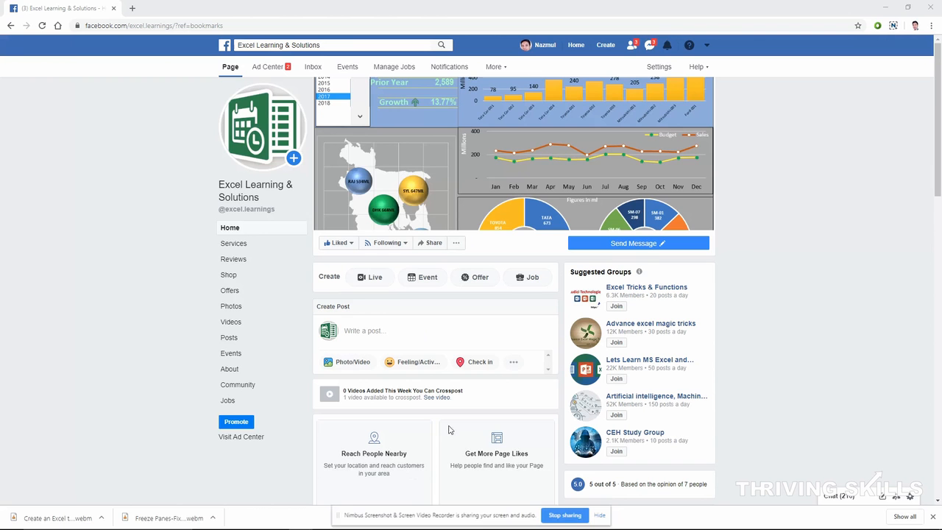
Switch from the browser to Excel and convert the salary data starting at A1 into a table.
left_click(604, 515)
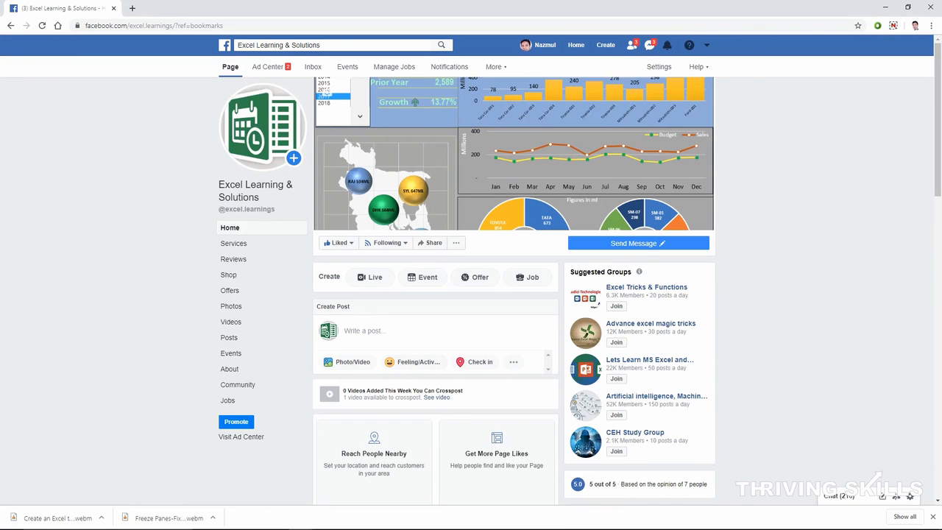
left_click(322, 521)
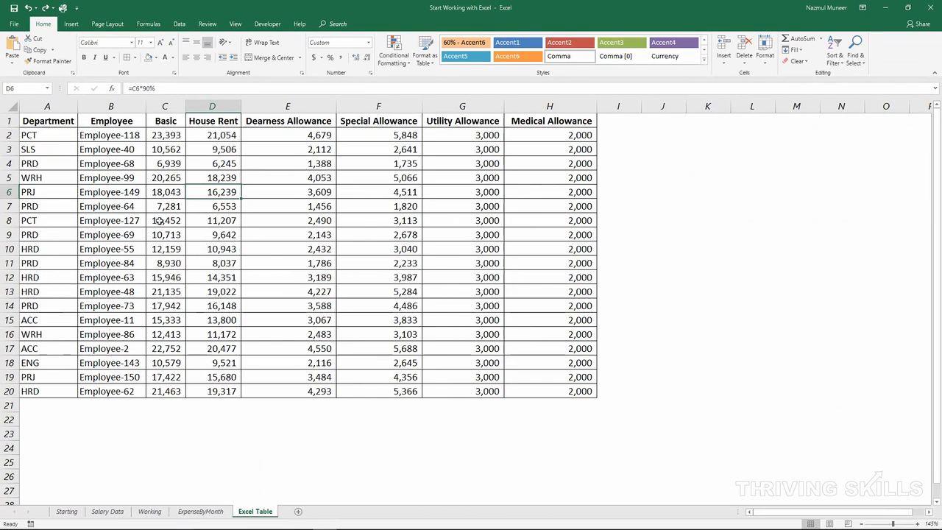
left_click(70, 120)
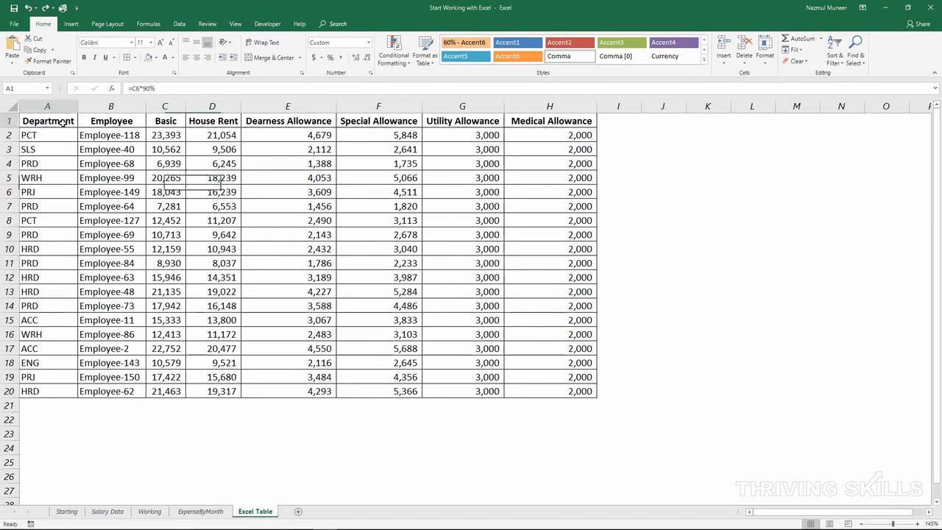
left_click(73, 25)
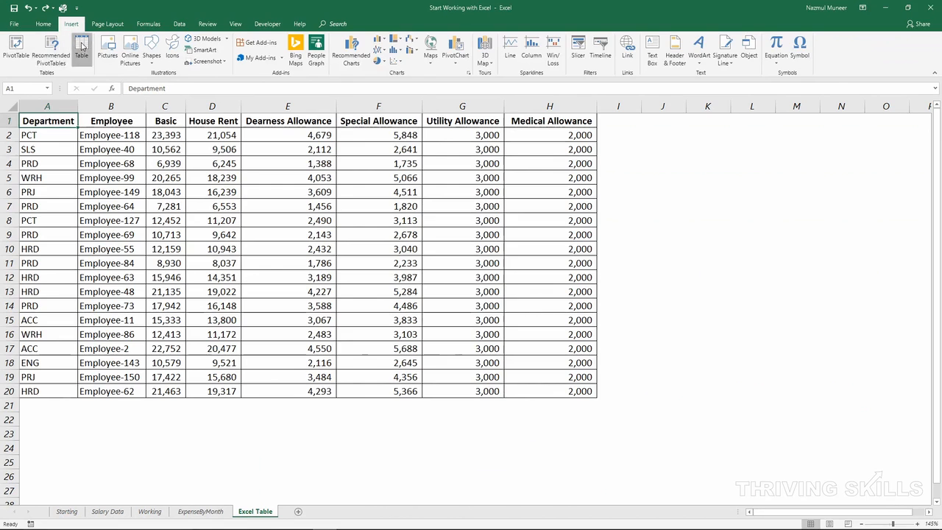
left_click(82, 47)
left_click(622, 272)
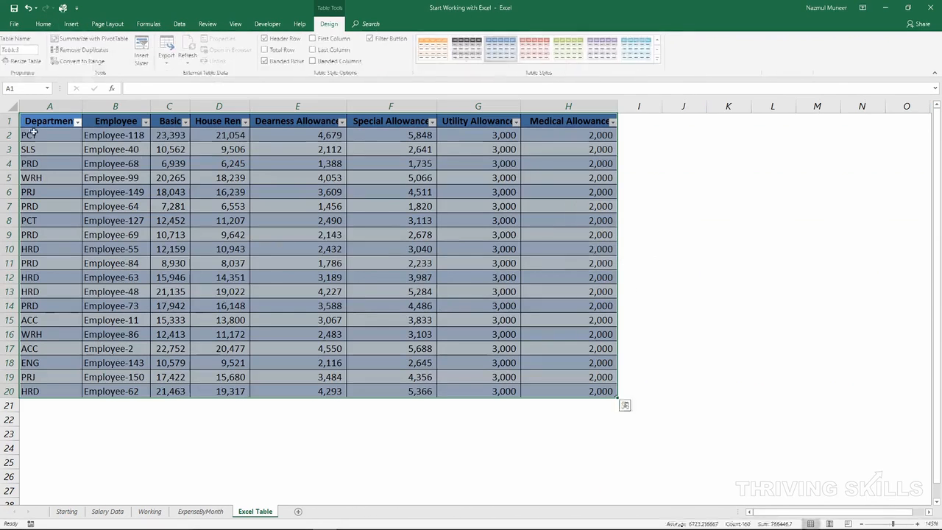
Change the font colour of the table's header row to white.
left_click(43, 23)
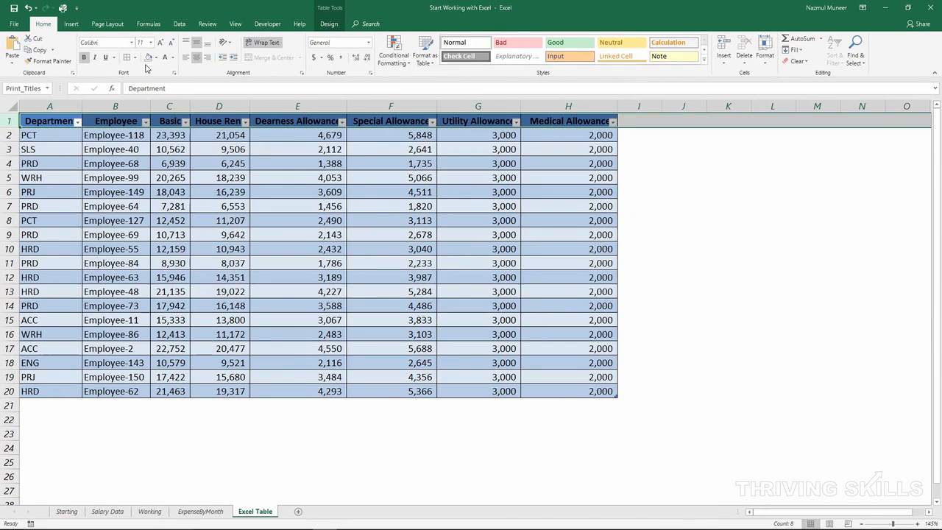
left_click(286, 224)
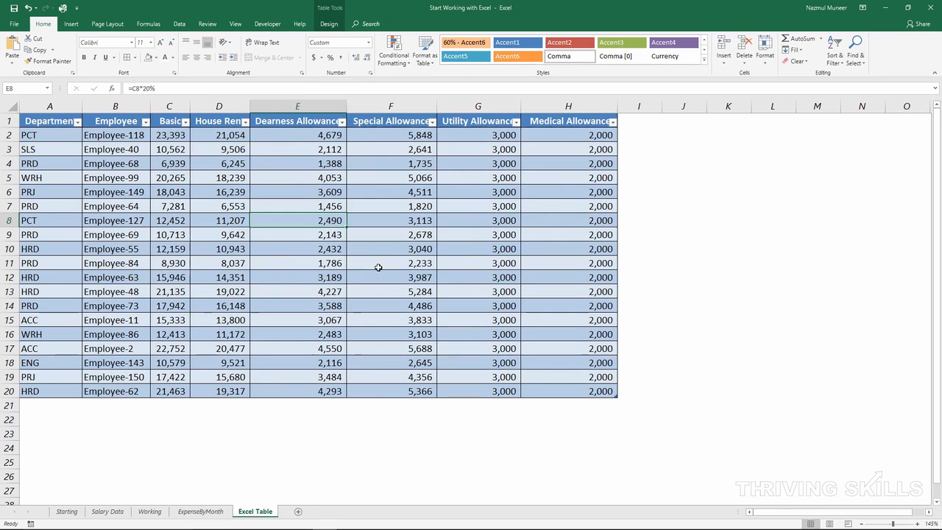
left_click(300, 210)
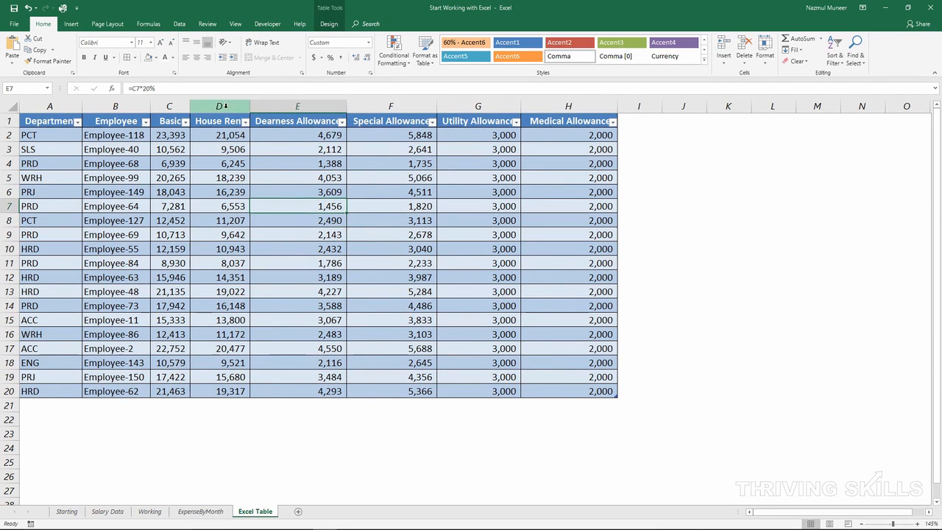
left_click_drag(225, 106, 260, 110)
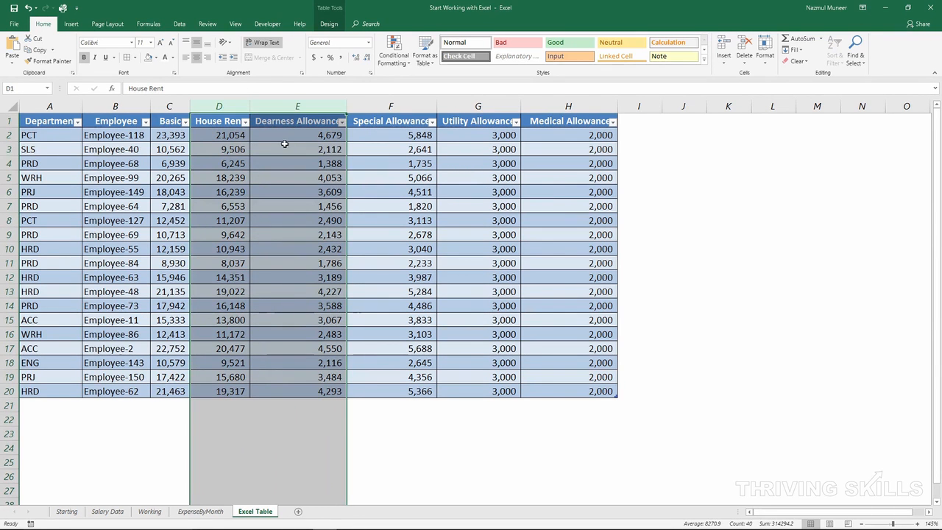
right_click(274, 106)
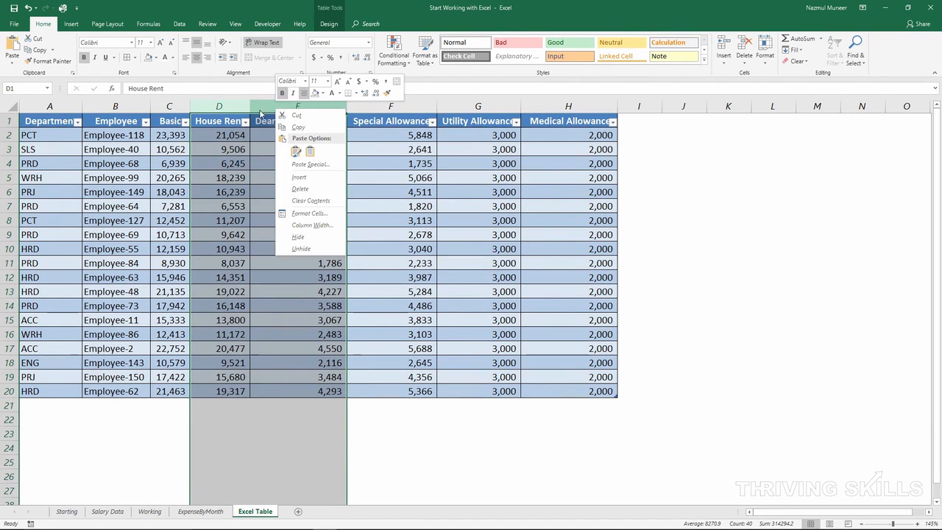
key("Escape")
Insert an empty column between House Rent and Dearness Allowance.
left_click(260, 106)
right_click(259, 106)
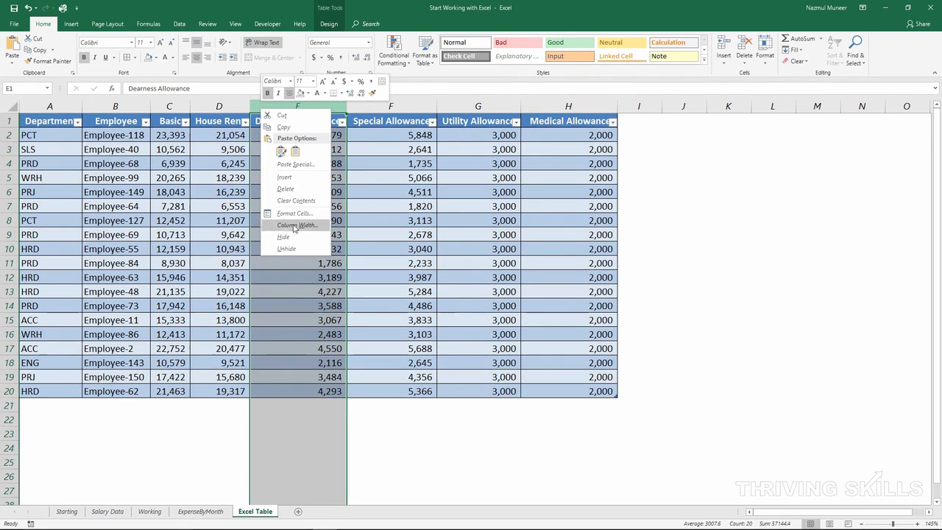
left_click(284, 177)
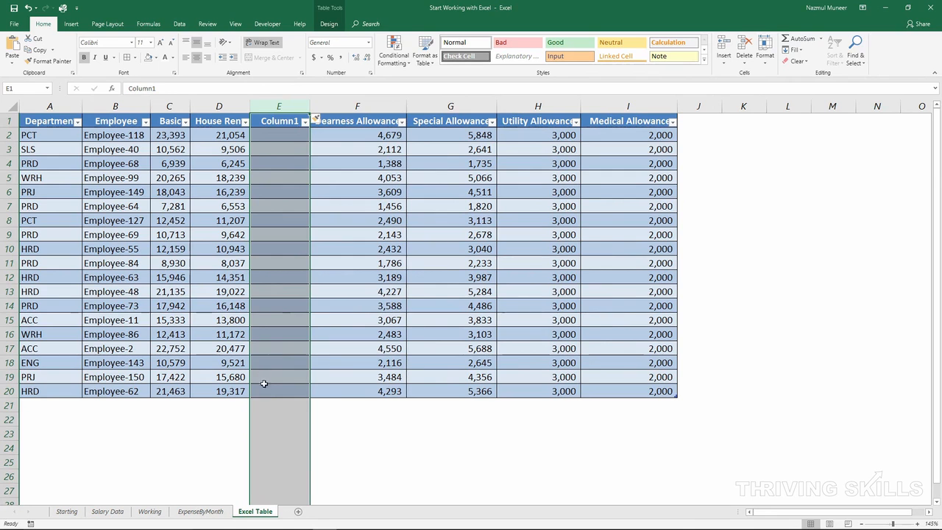
left_click(278, 121)
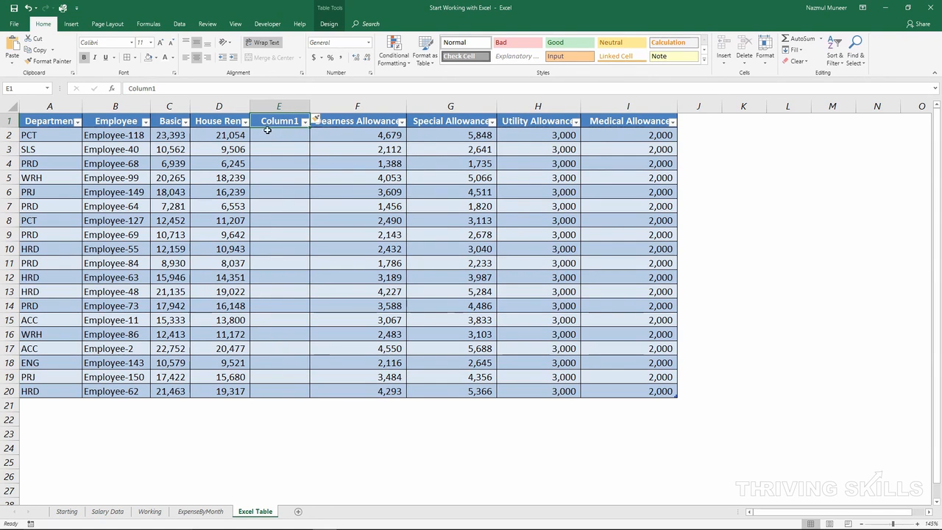
double_click(280, 123)
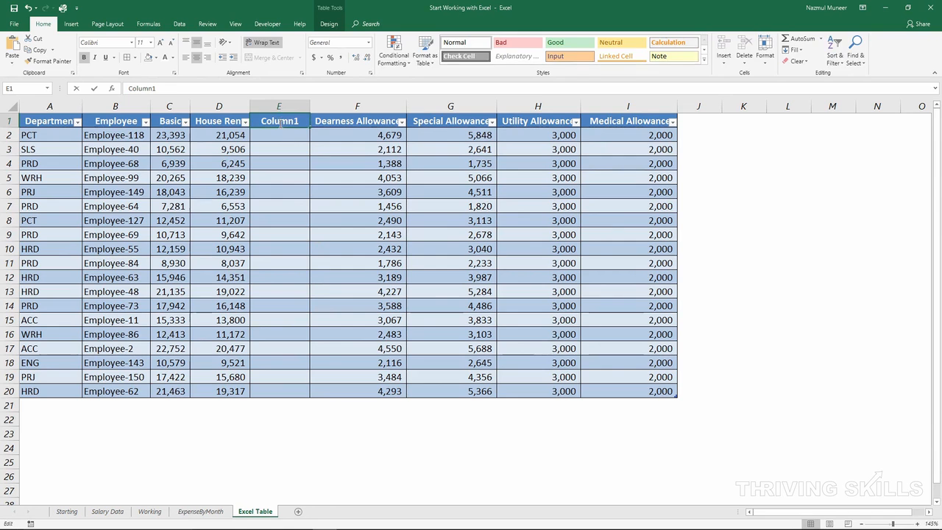
left_click_drag(261, 123, 315, 125)
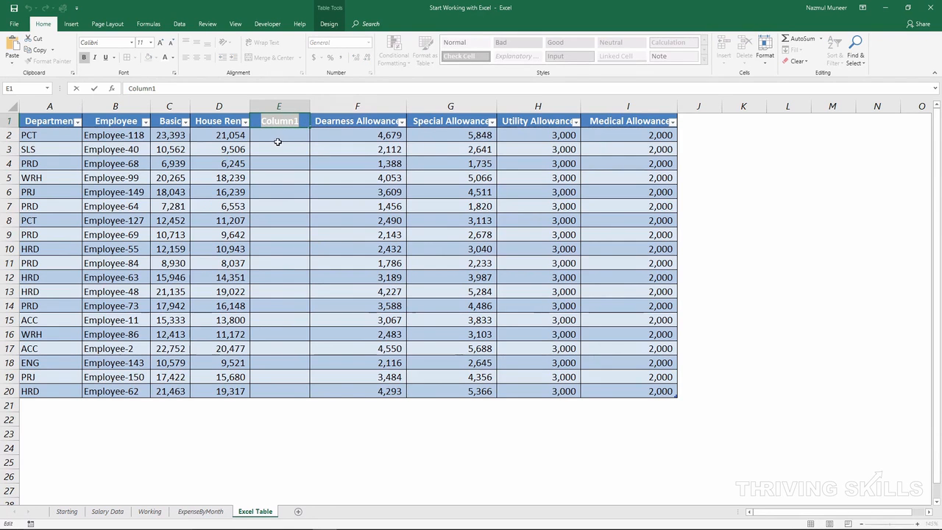
left_click(304, 180)
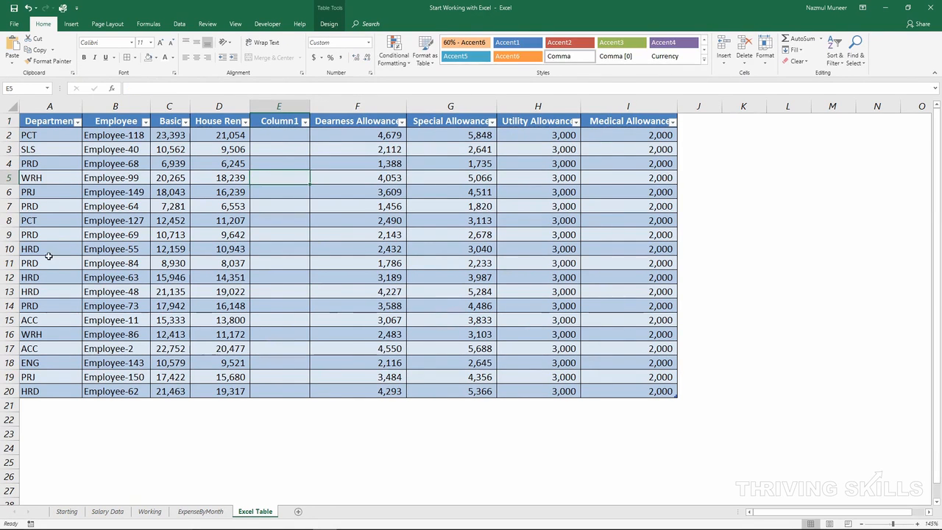
Insert a blank row 9 above the Employee-69 record and highlight its cells across the table.
left_click(8, 234)
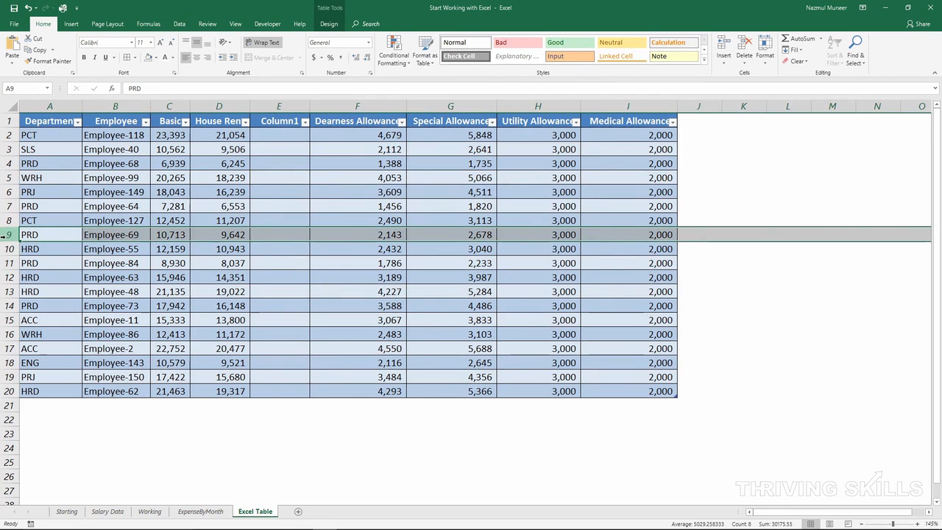
right_click(11, 234)
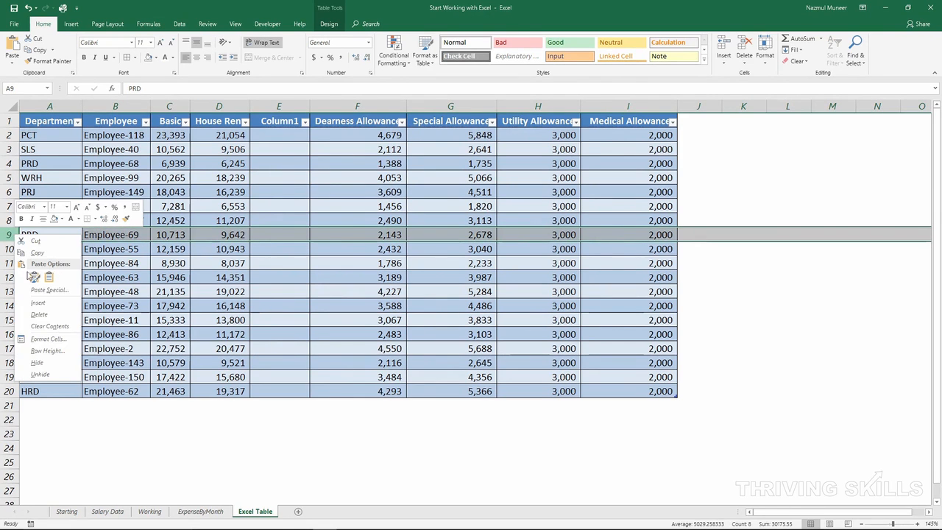
left_click(48, 303)
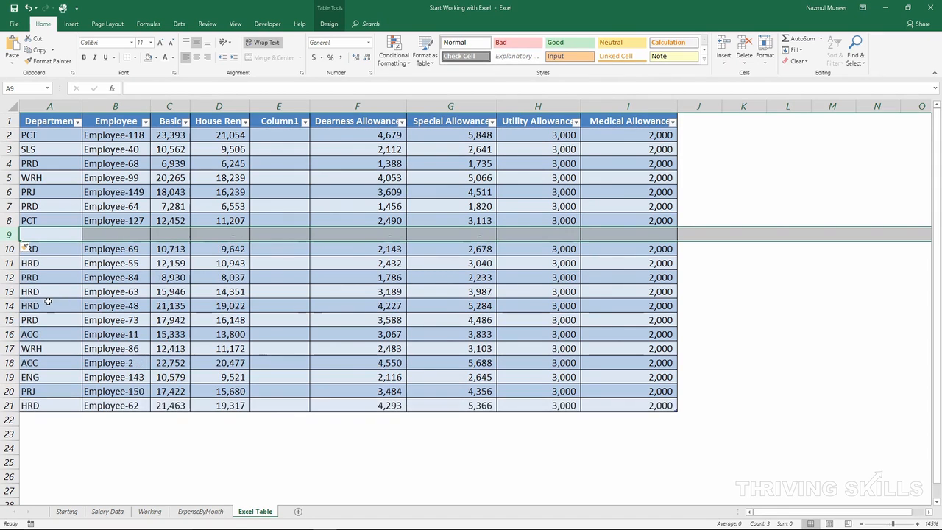
left_click_drag(56, 235, 614, 236)
left_click(398, 274)
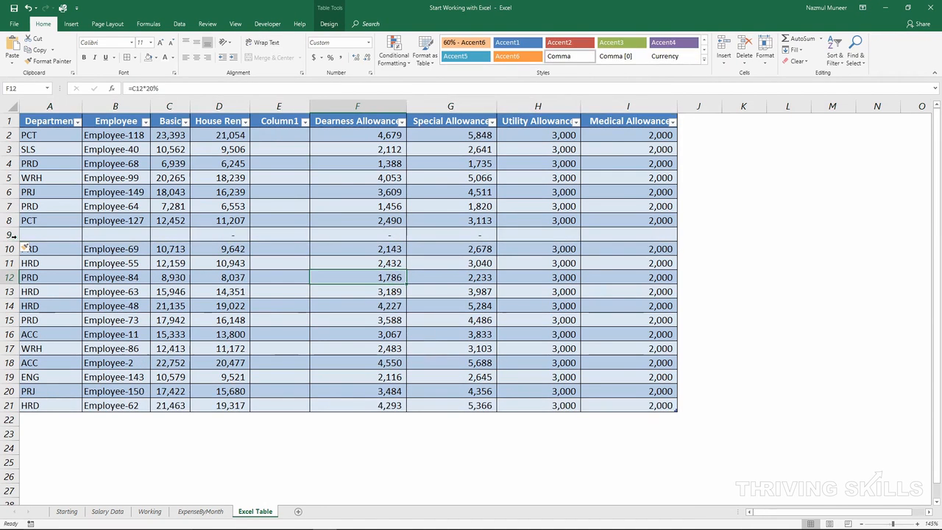
Delete the blank row 9 between the Employee-127 and Employee-69 records.
left_click(11, 234)
left_click(282, 105)
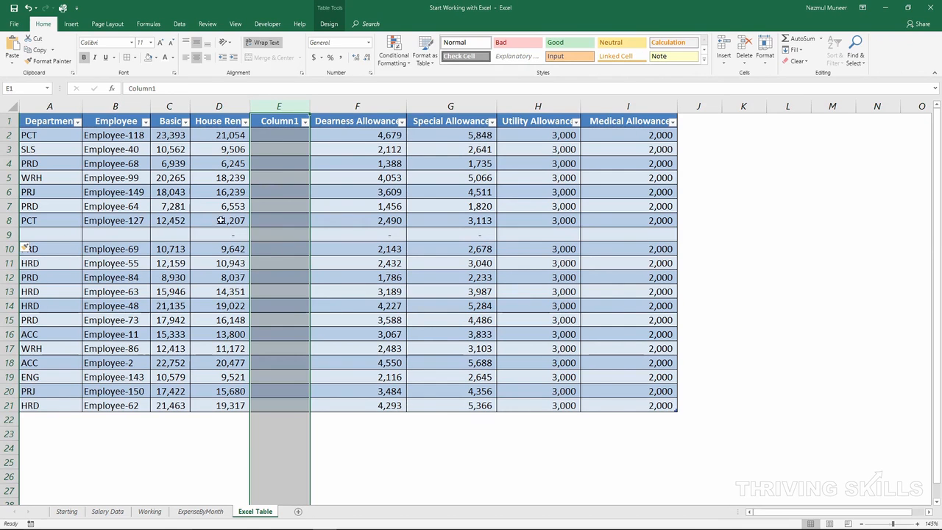
left_click(290, 234)
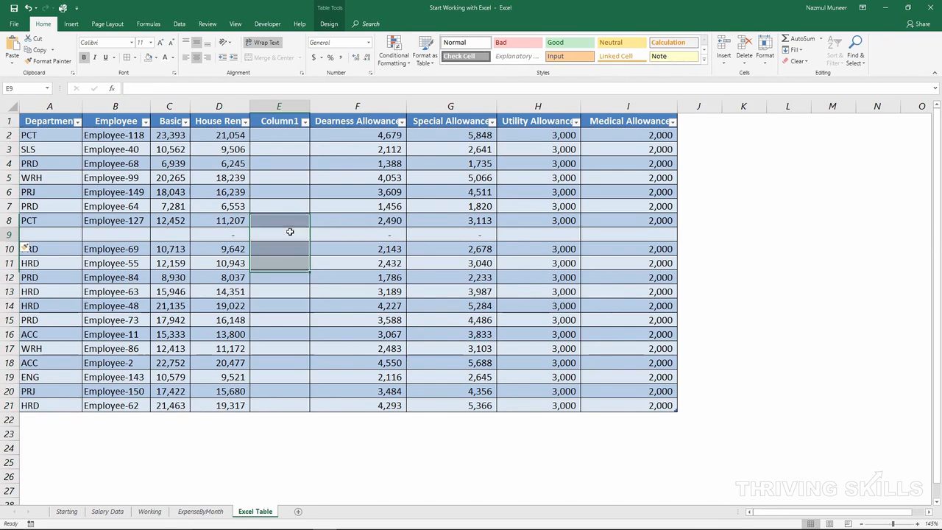
left_click(11, 234)
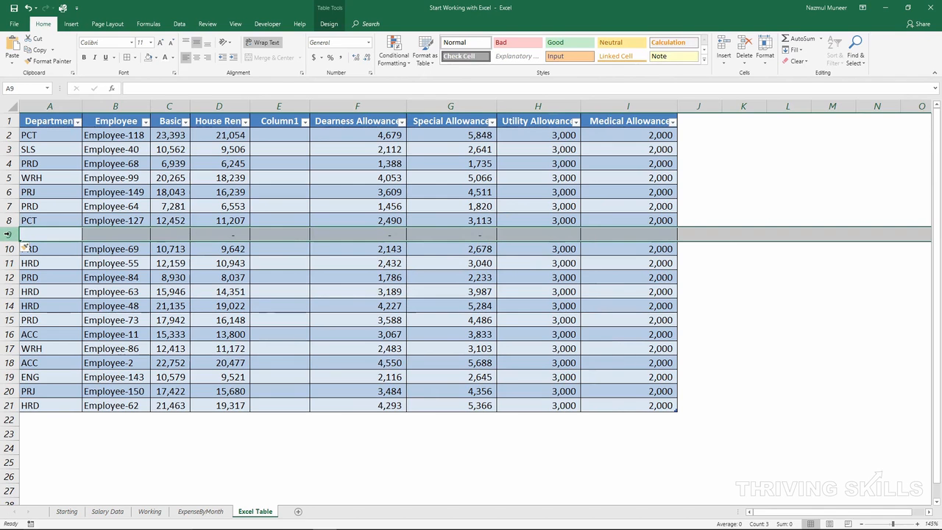
right_click(9, 234)
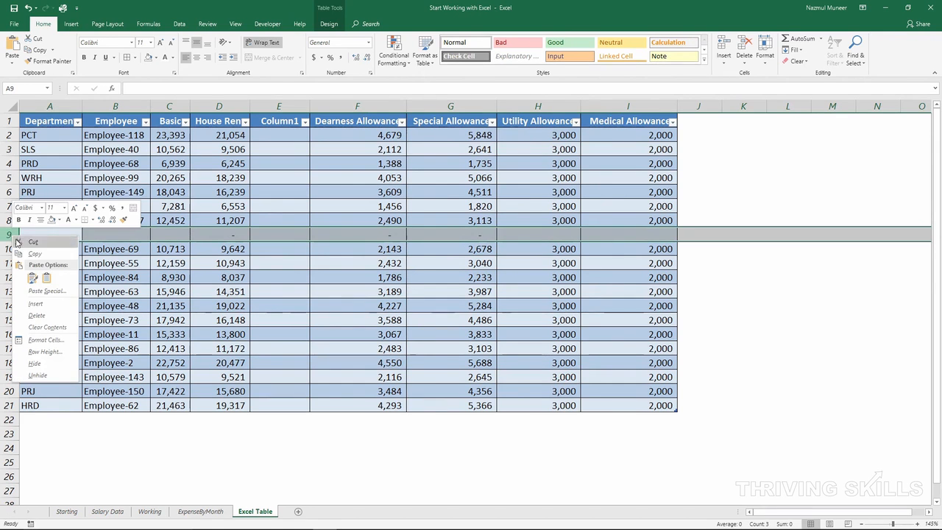
left_click(36, 315)
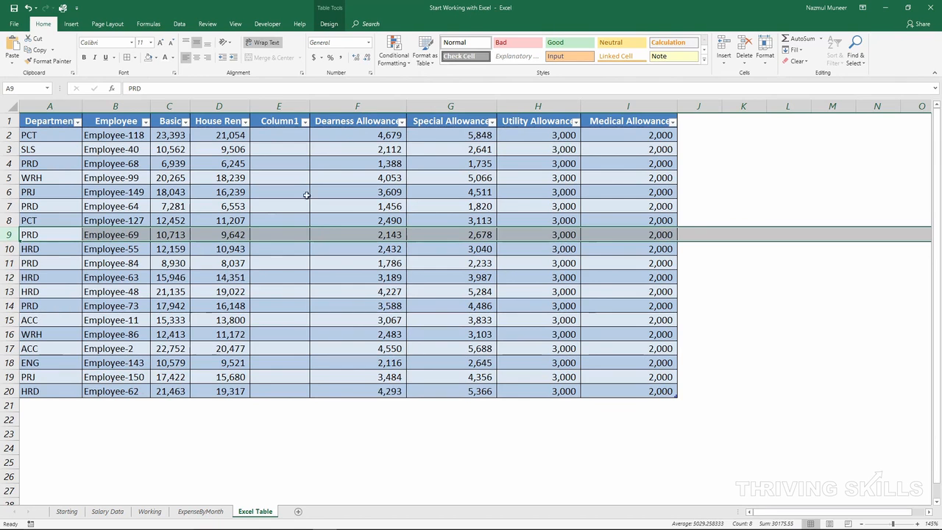
Delete the empty Column1 to the left of Dearness Allowance.
right_click(281, 107)
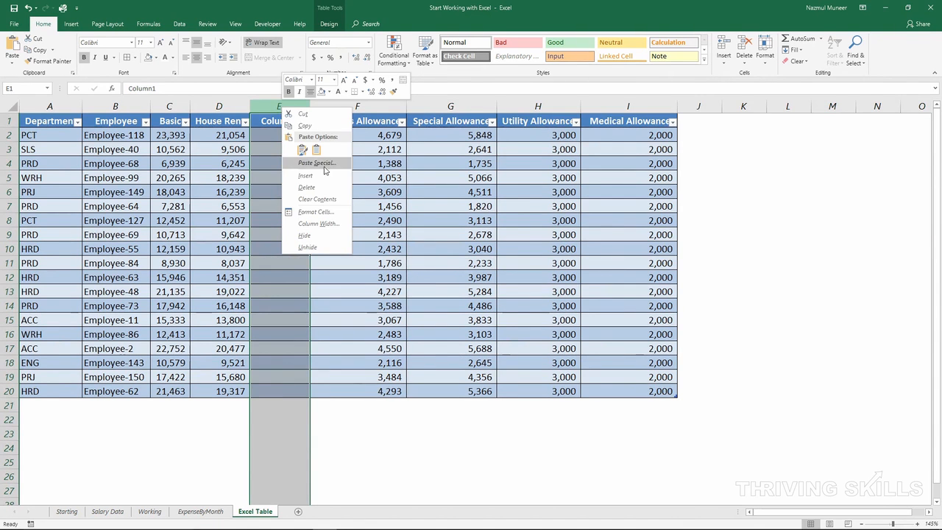
left_click(319, 187)
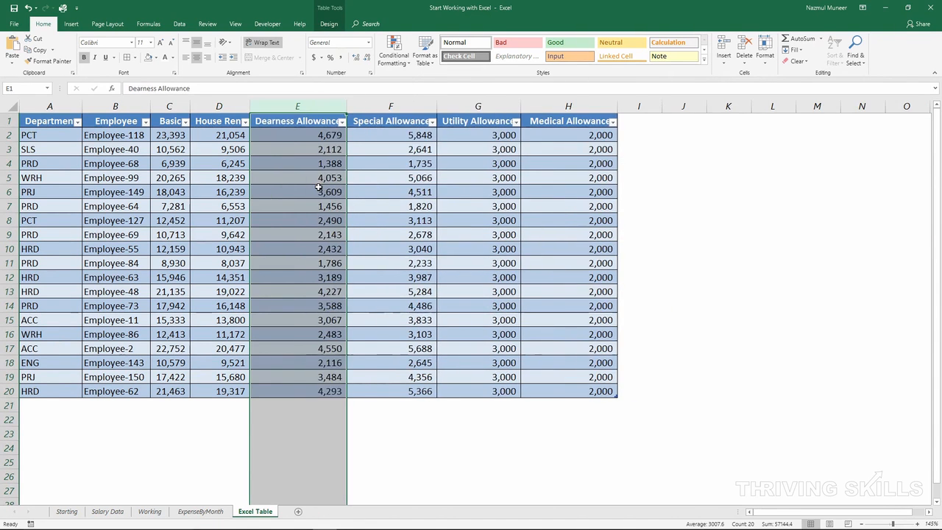
left_click(308, 236)
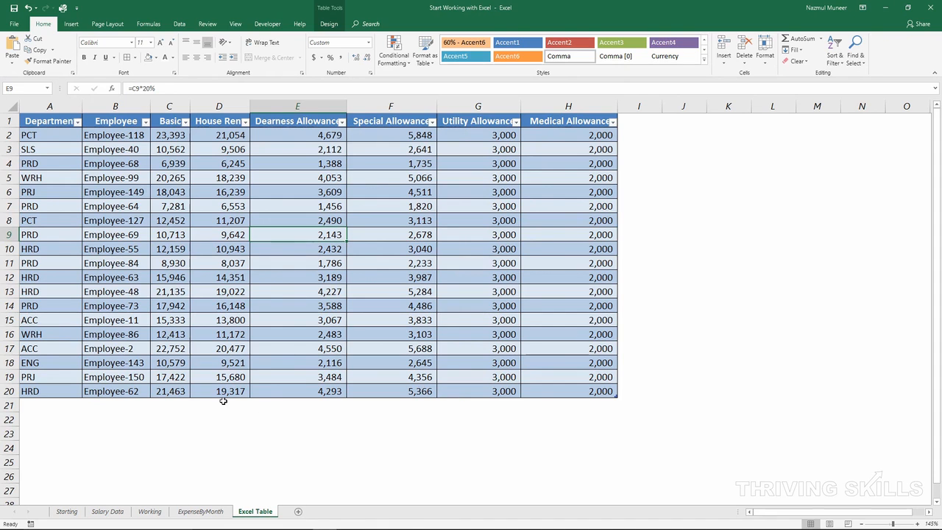
Extend the table with a new row directly below the last record by entering 8,000 in its Utility Allowance column.
left_click(218, 349)
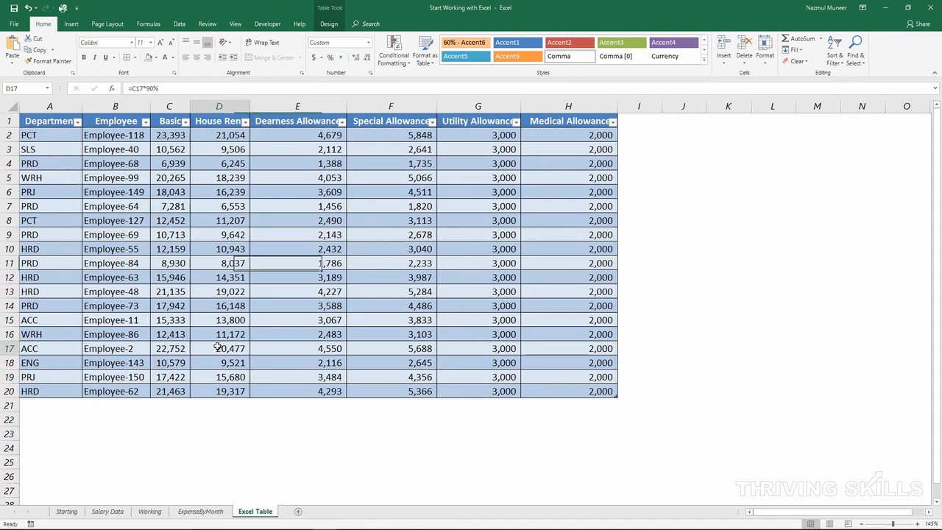
left_click(243, 410)
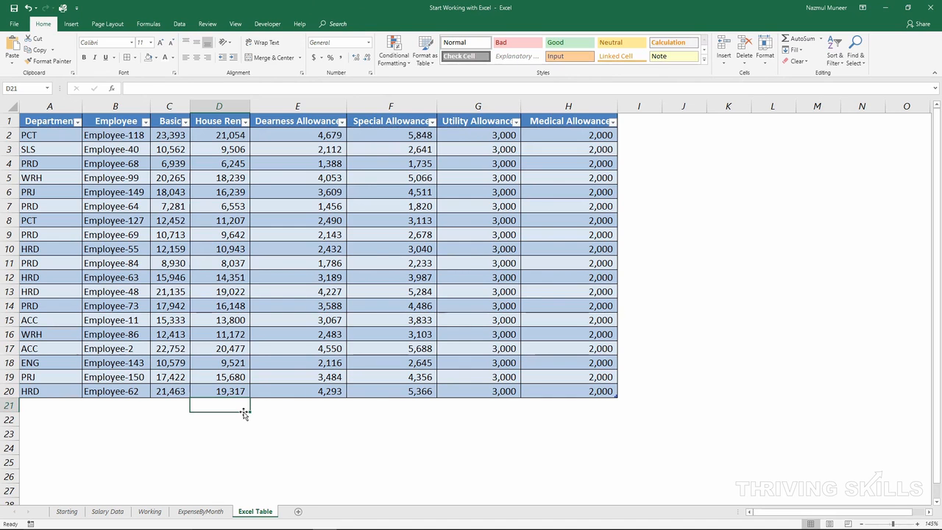
key("Up")
key("shift+space")
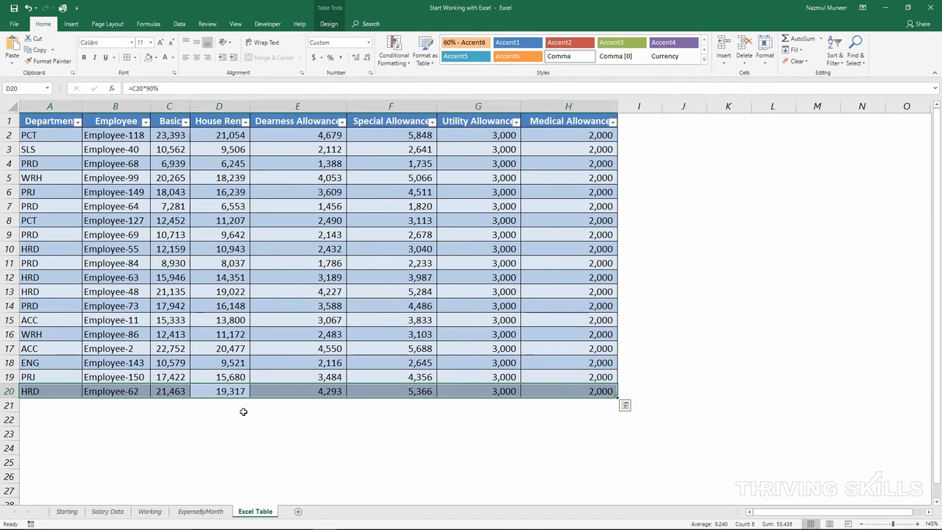
key("Down")
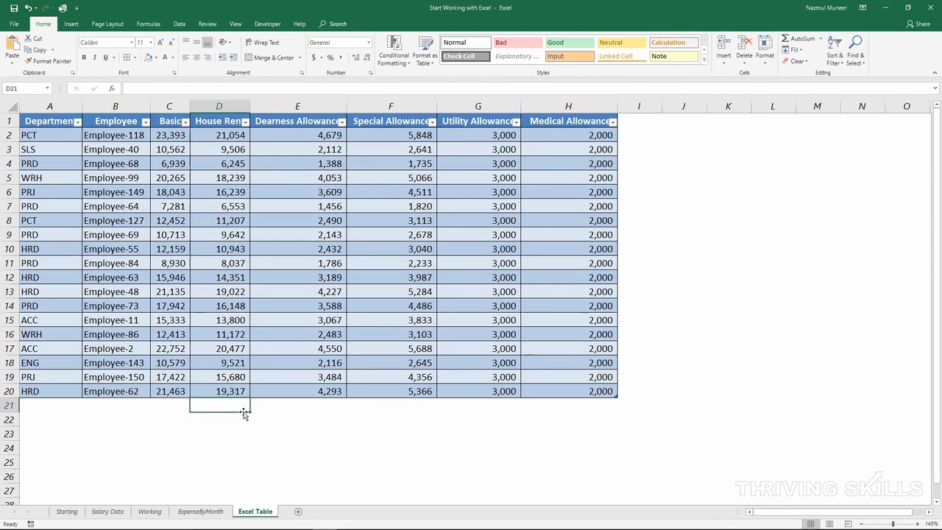
key("Right")
key("Right")
key("Right")
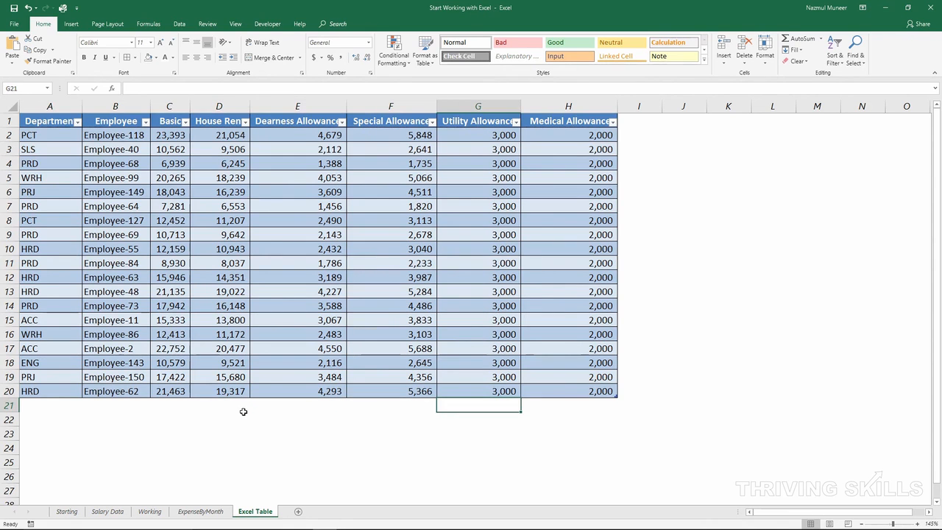
type("8,")
type("000")
key("Return")
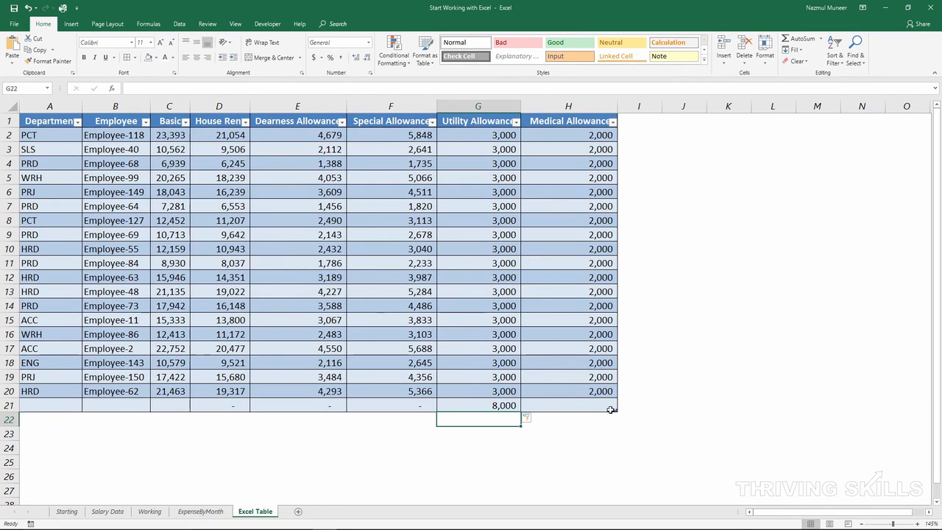
Delete row 21, the added row below the Employee-62 record.
left_click(8, 405)
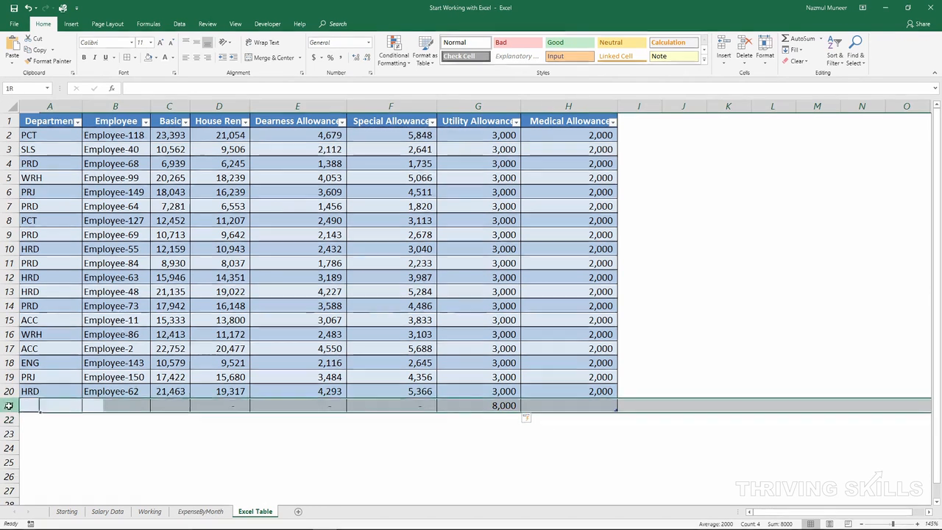
right_click(8, 406)
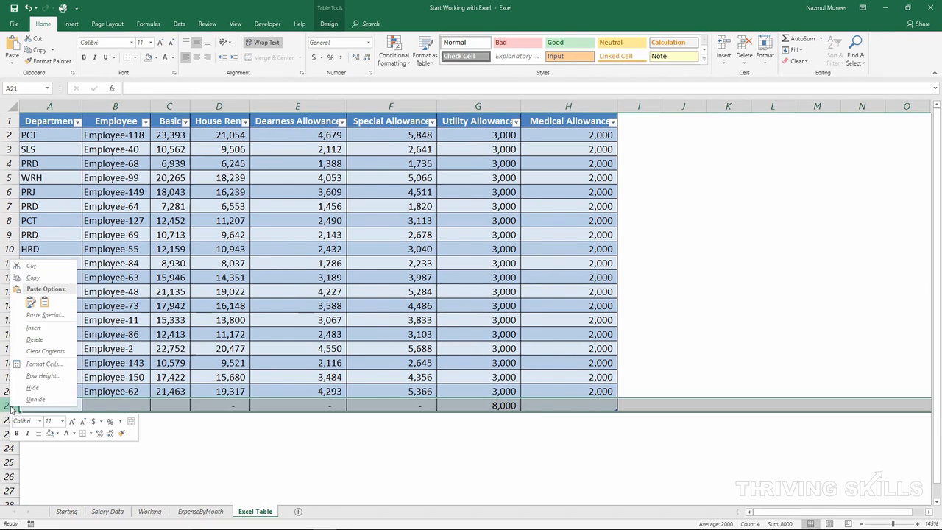
left_click(49, 339)
left_click(285, 316)
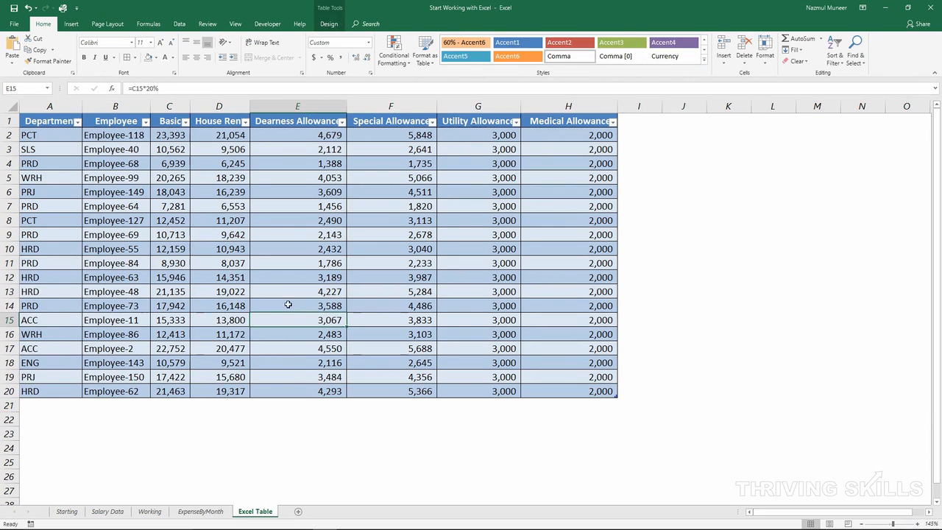
Turn on the Total Row option for the salary table.
left_click(304, 224)
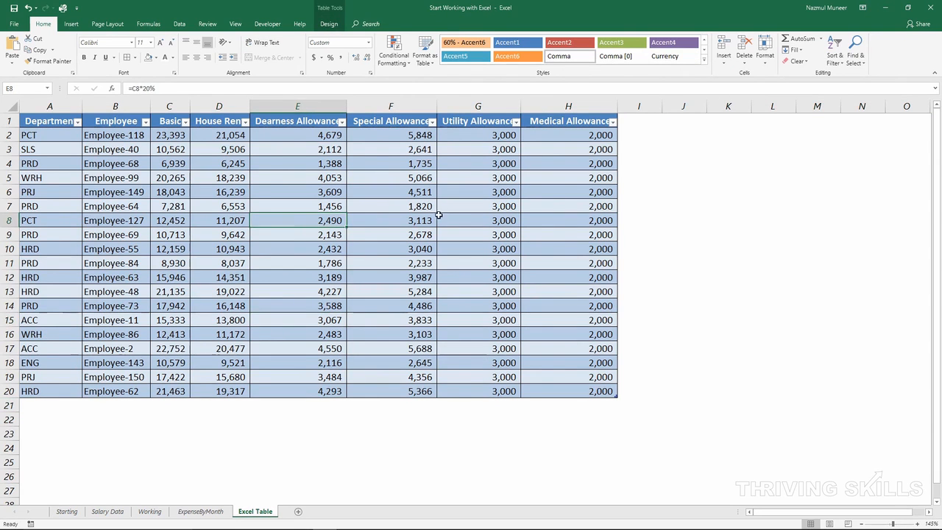
left_click(435, 221)
left_click(329, 27)
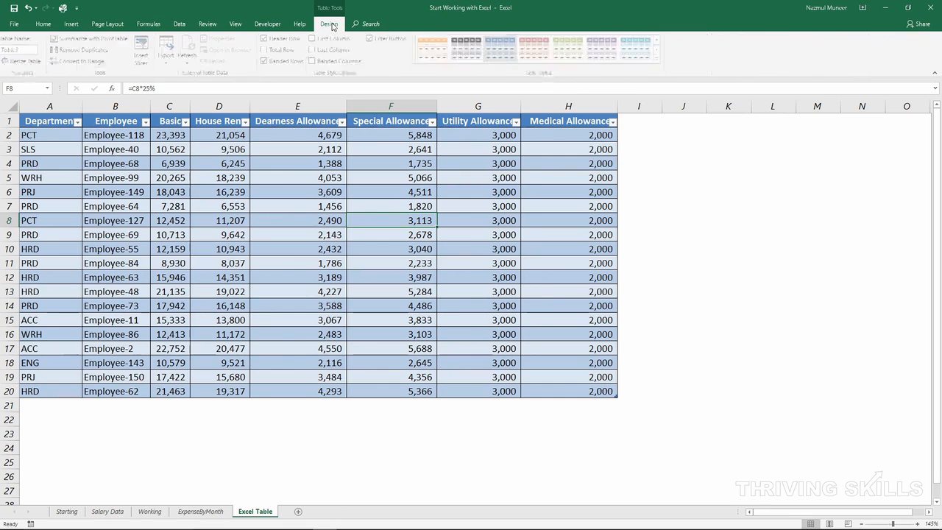
left_click(307, 192)
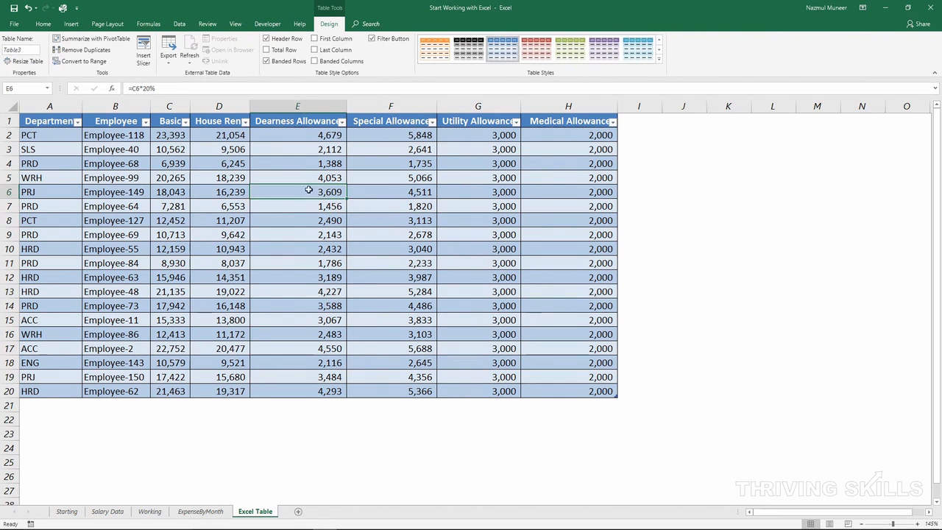
left_click(266, 50)
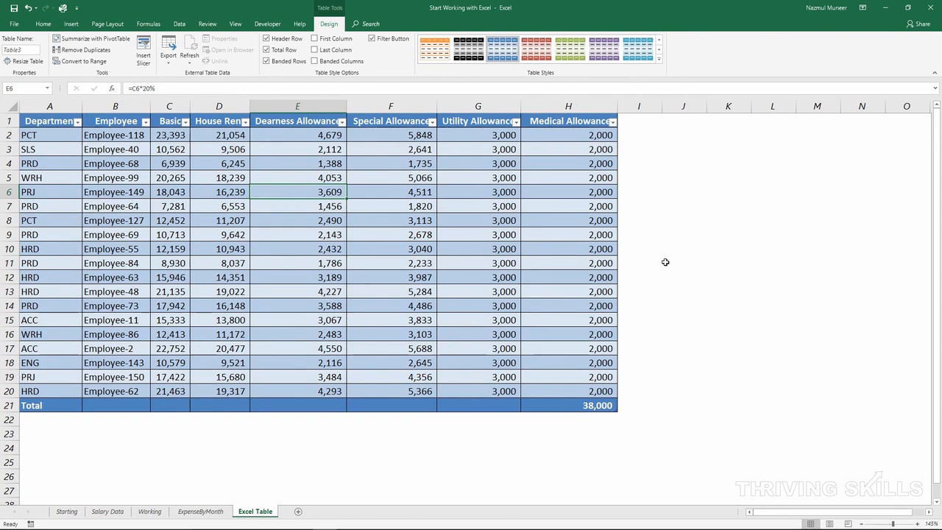
In I2, beside the table, enter =SUM(Table3[@[Basic]:[Medical Allowance]]) to add up each employee's pay from Basic through Medical Allowance.
left_click(631, 136)
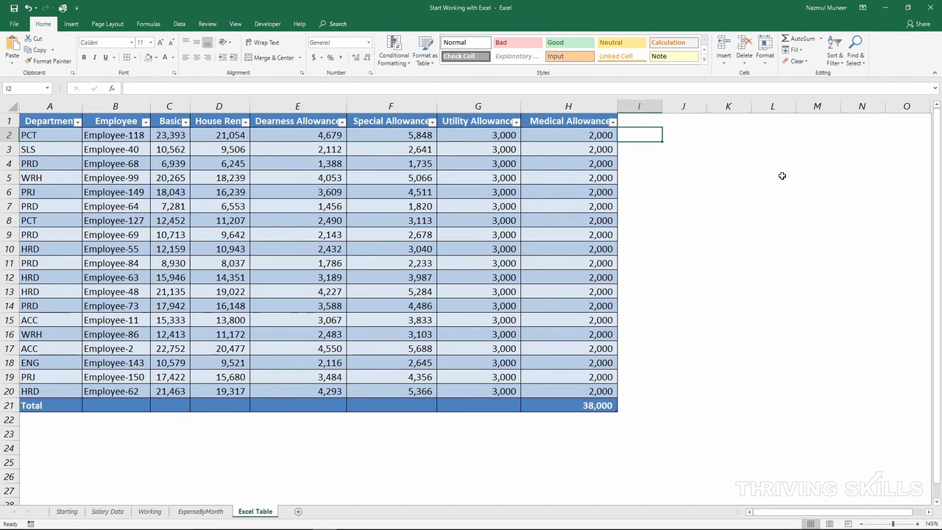
type("=sum")
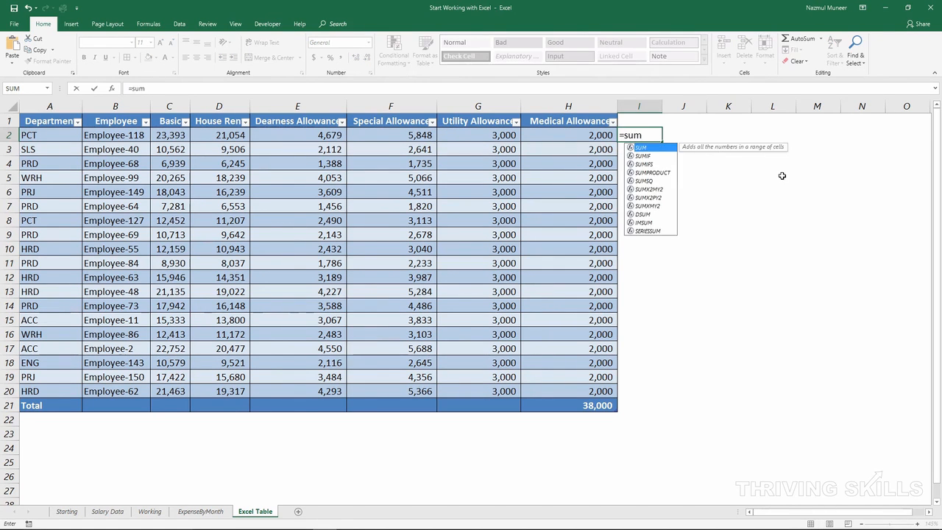
key("Tab")
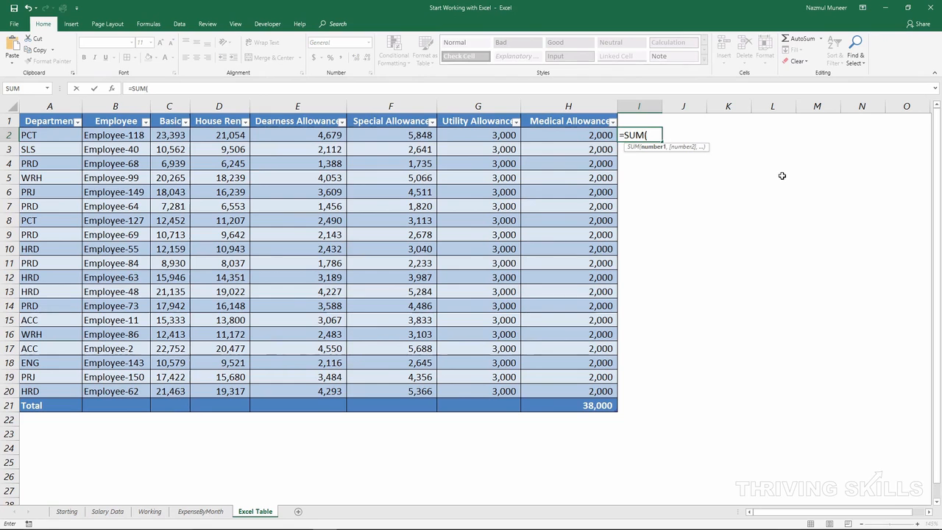
key("Left")
key("ctrl+shift+Left")
key("shift+Right")
key("shift+Right")
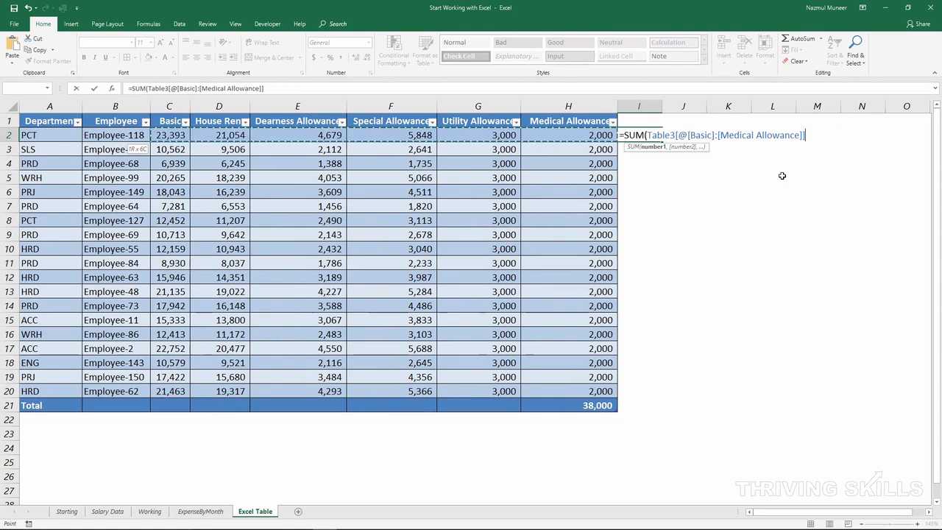
type(")")
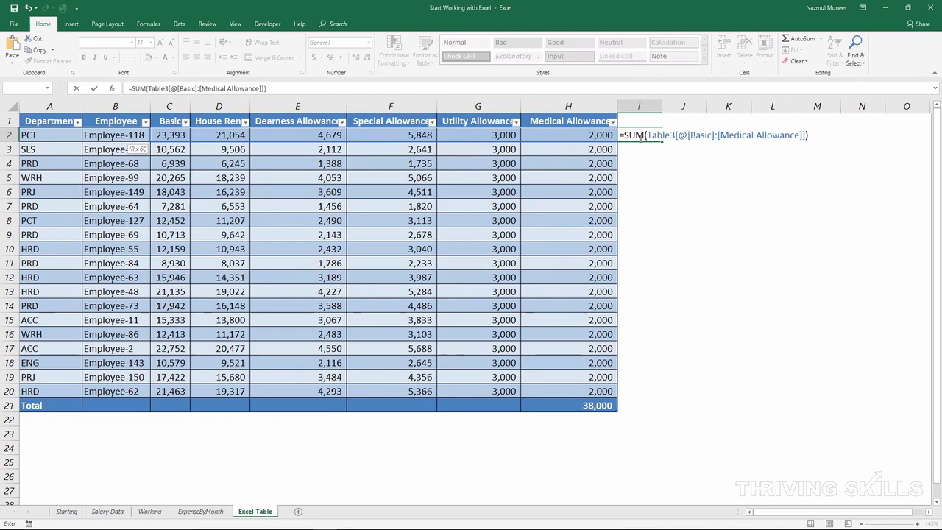
left_click_drag(648, 135, 715, 139)
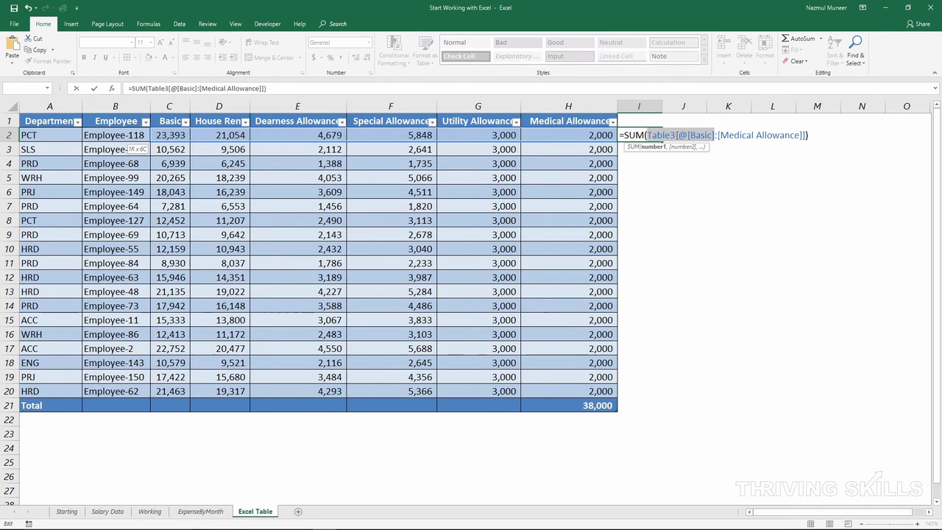
left_click_drag(678, 135, 714, 135)
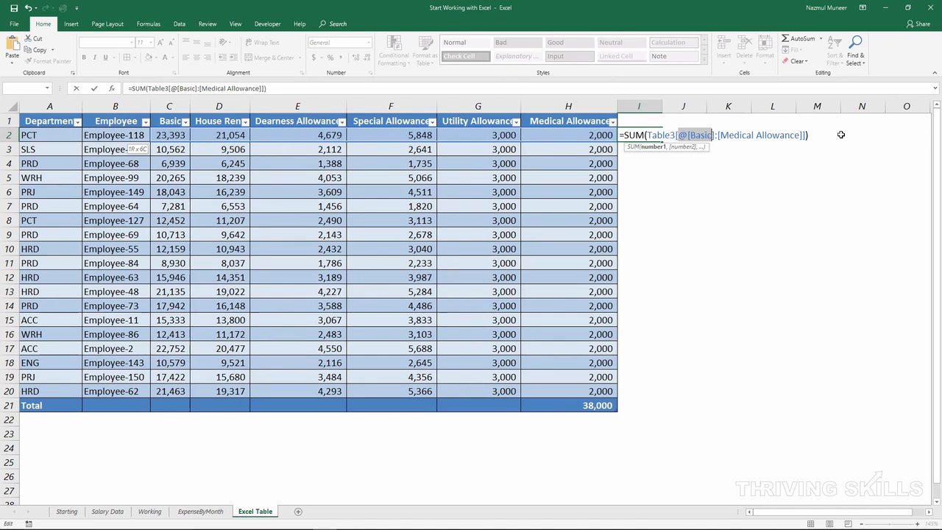
key("Return")
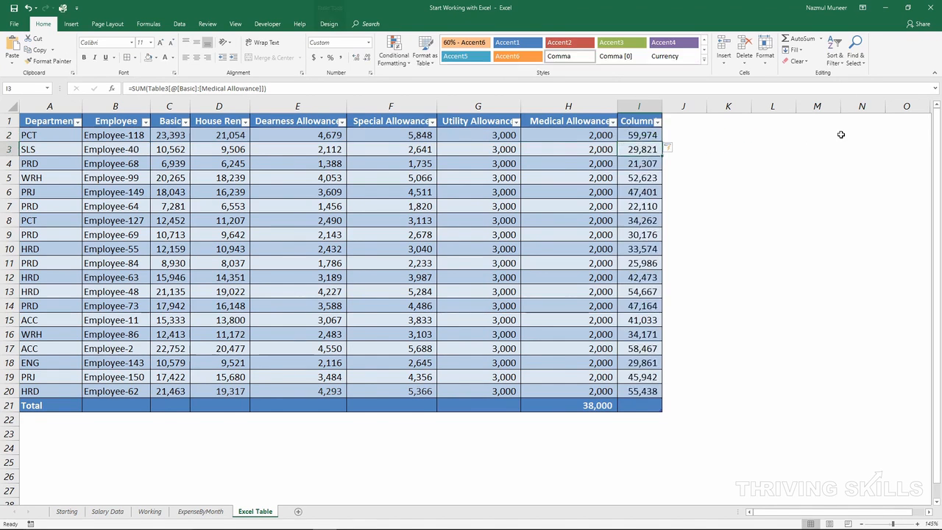